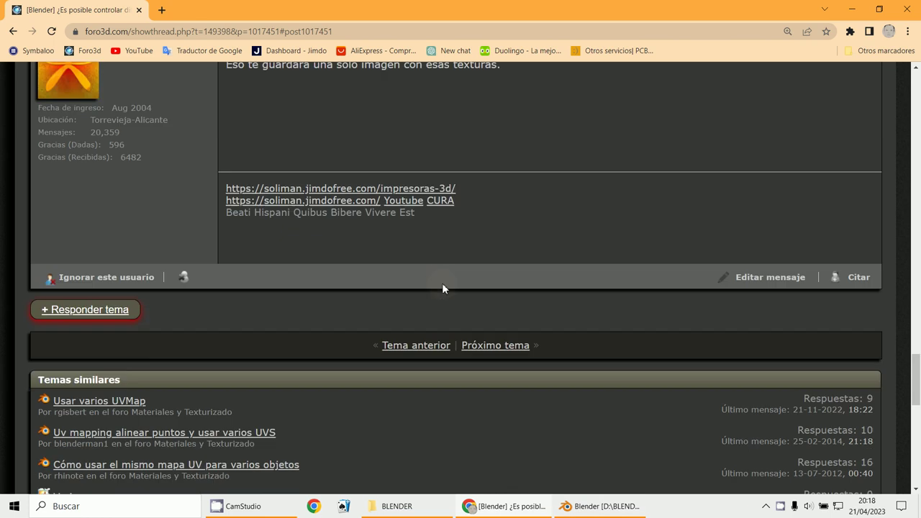
Switch from the forum thread to Blender and show the plane in Rendered viewport shading.
scroll(344, 210, "up", 5)
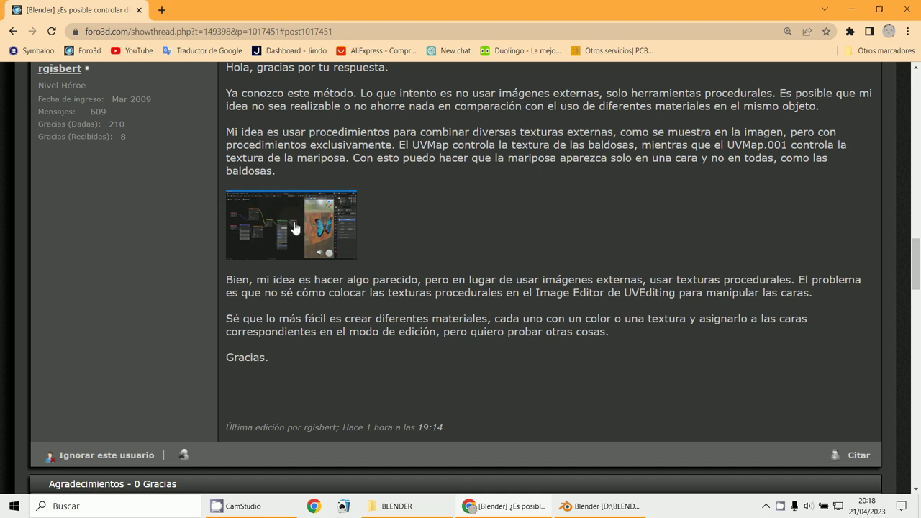
left_click(575, 510)
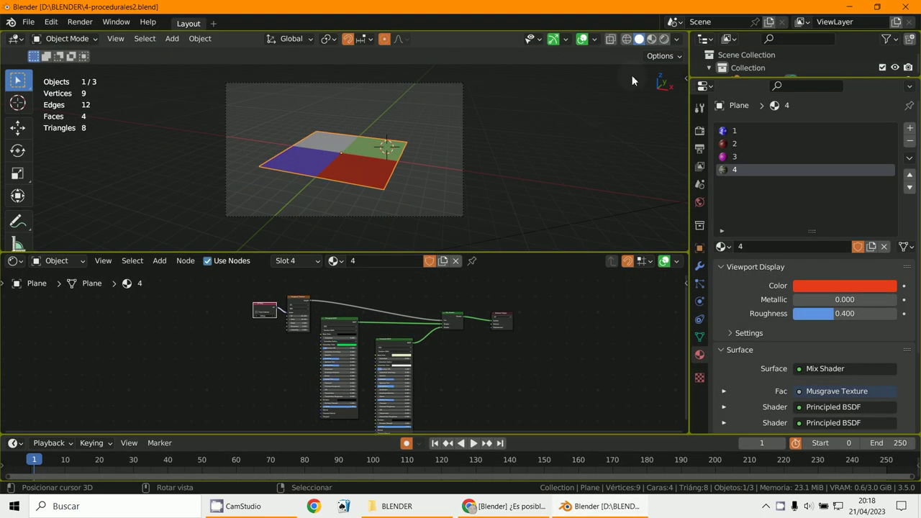
left_click(663, 39)
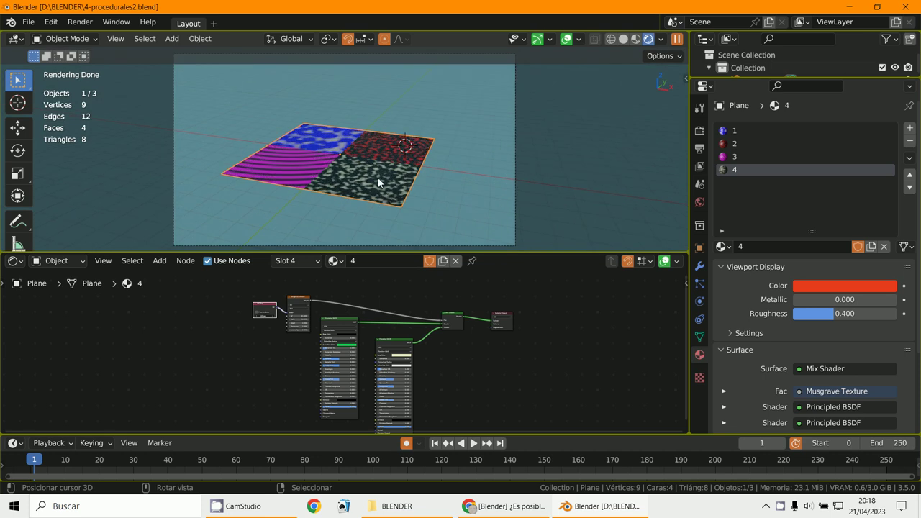
scroll(381, 184, "up", 2)
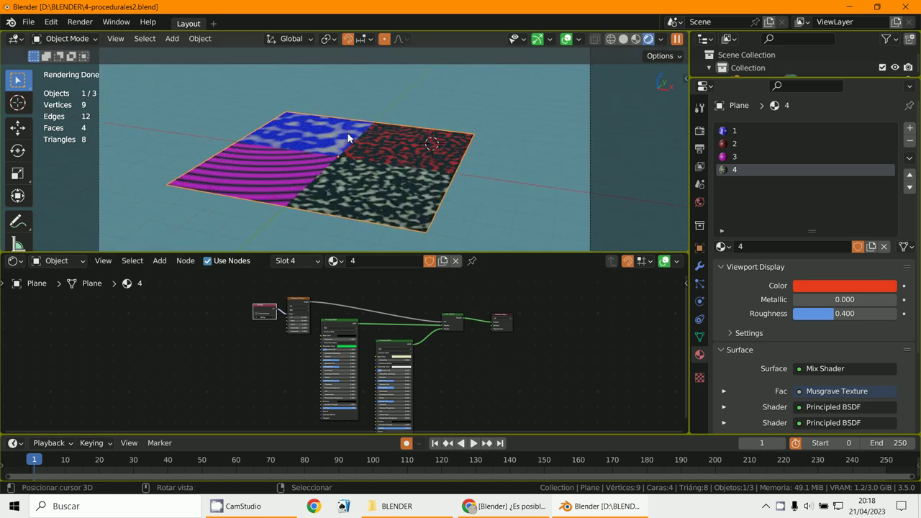
Enter Edit Mode on the plane and select its blue-textured face.
left_click(68, 39)
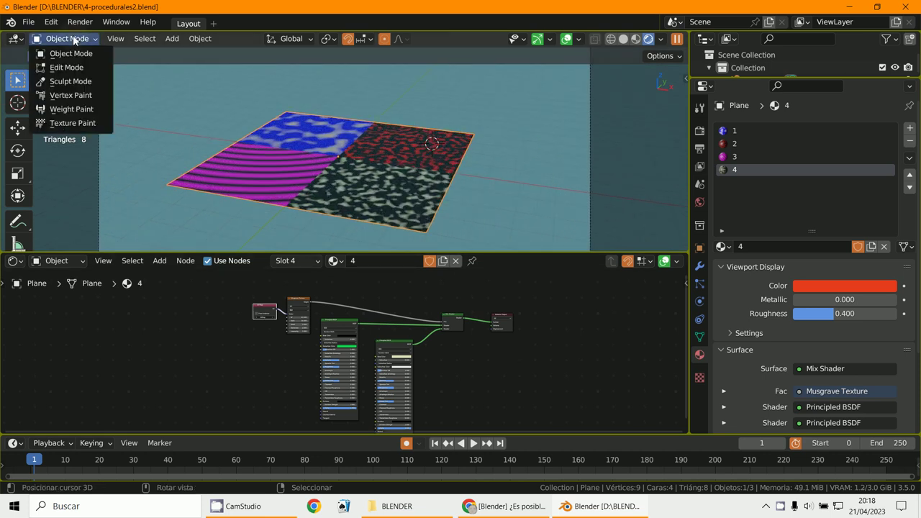
left_click(61, 66)
left_click(316, 131)
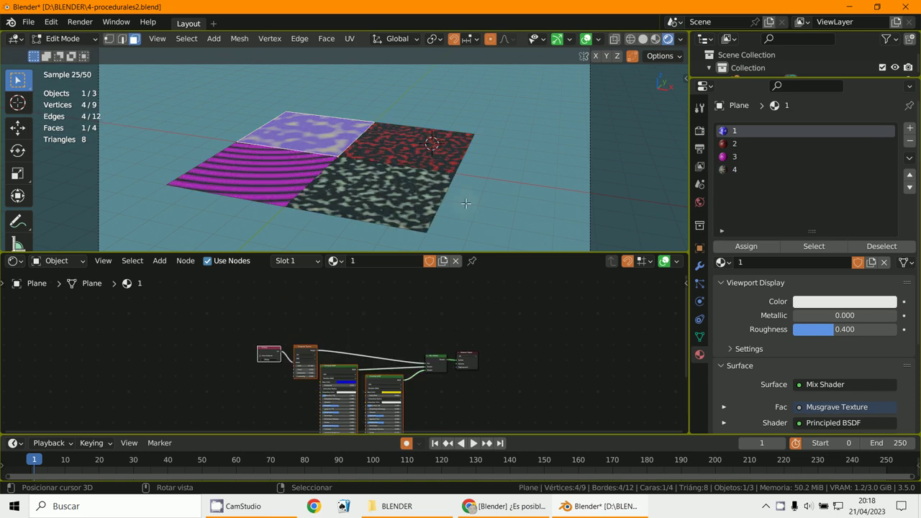
Expand the plane mesh's UV Maps list and select all faces of the plane.
left_click(698, 336)
scroll(765, 344, "down", 2)
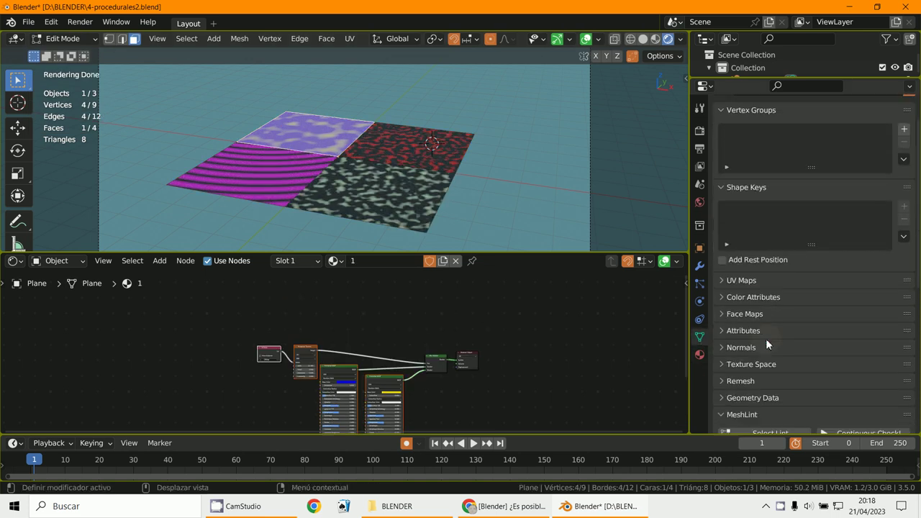
left_click(733, 280)
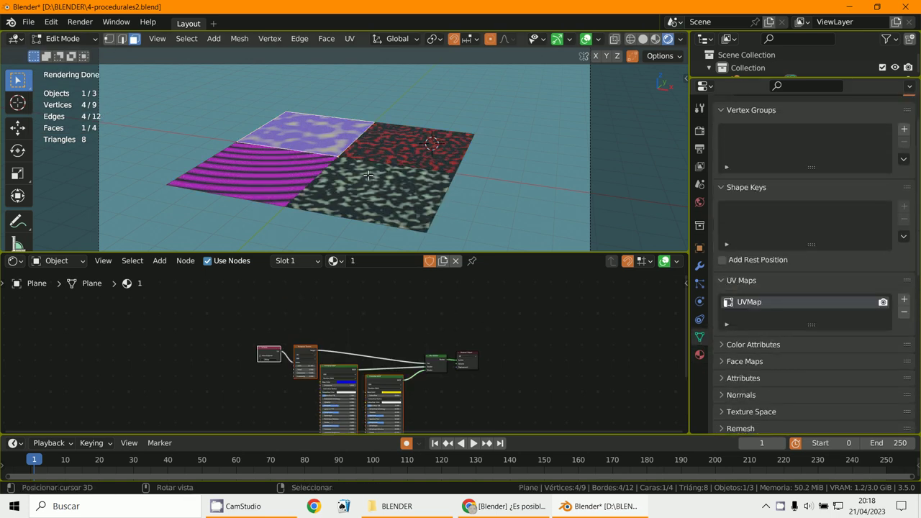
key("a")
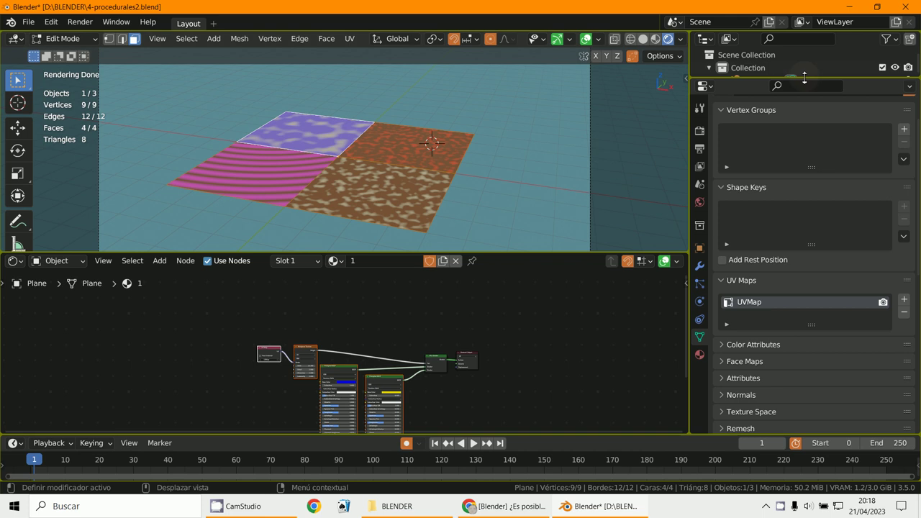
Enlarge the Outliner area and set the base color of material 1's first Principled BSDF to green.
left_click_drag(804, 78, 814, 188)
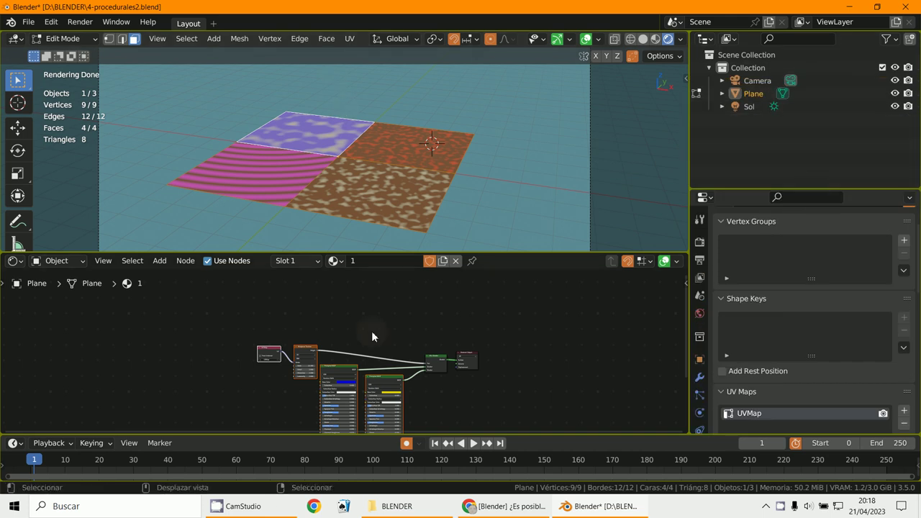
middle_click_drag(372, 336, 421, 303)
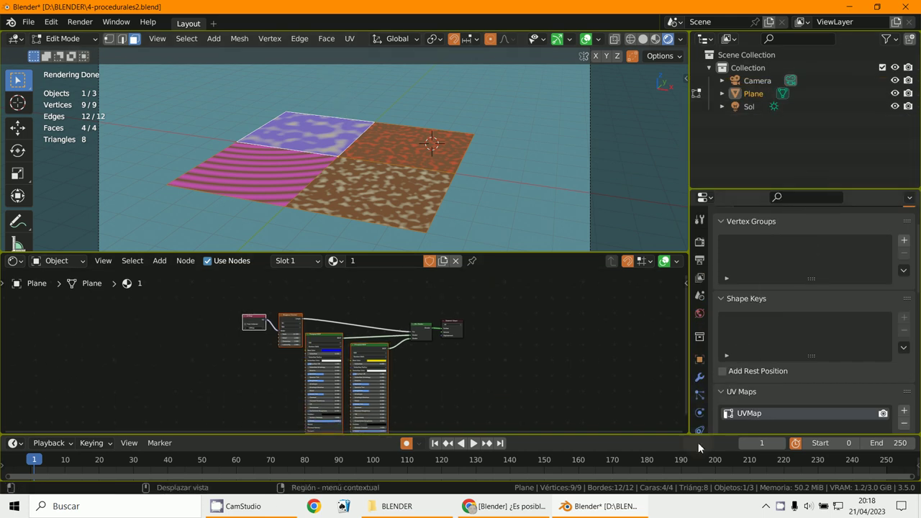
scroll(692, 402, "down", 2)
left_click(698, 415)
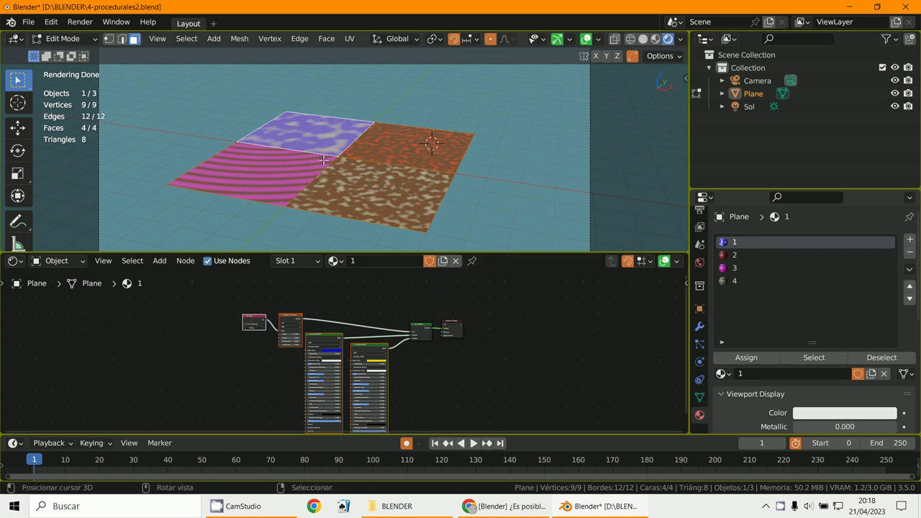
scroll(343, 351, "up", 3)
left_click(327, 350)
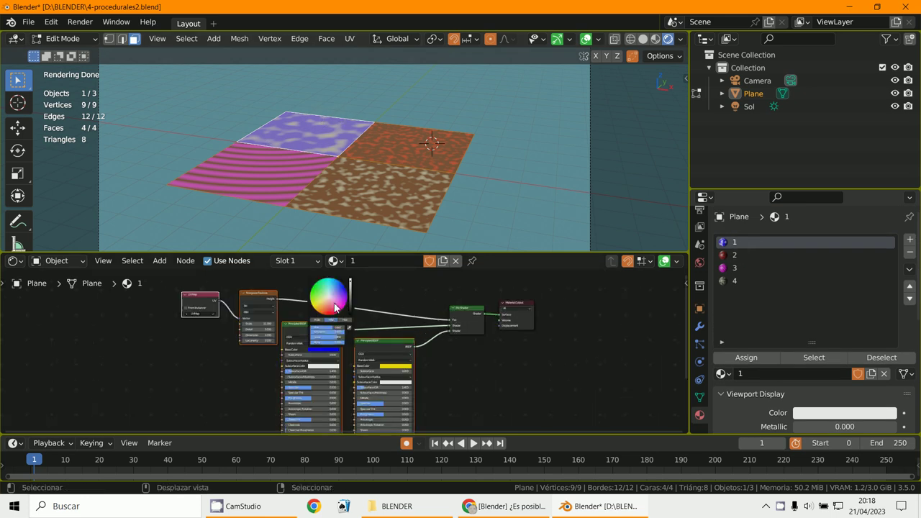
left_click(331, 299)
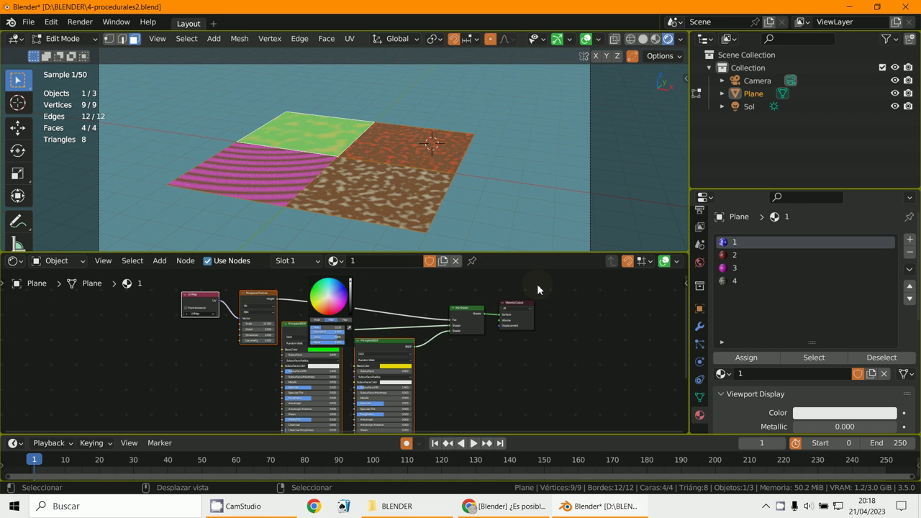
Reposition material 1's Musgrave Texture node slightly and return the plane to Object Mode.
scroll(210, 325, "up", 2)
scroll(211, 326, "up", 2)
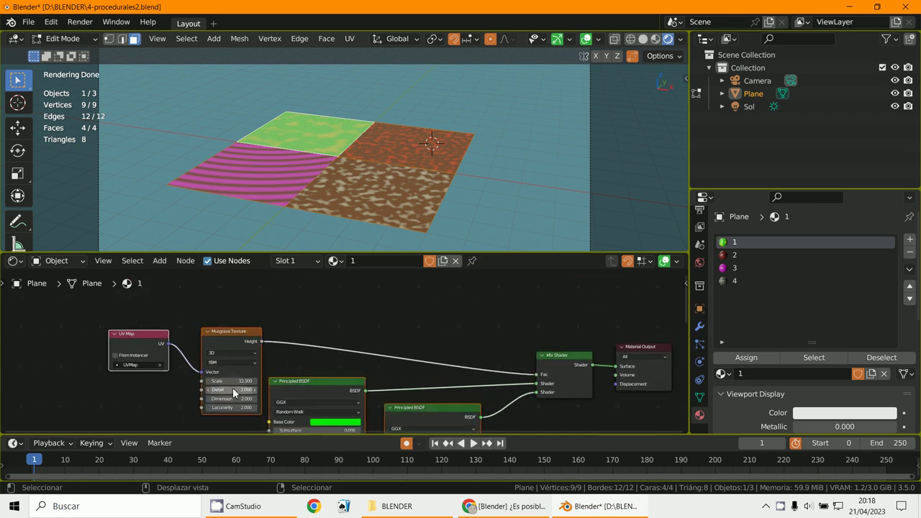
left_click_drag(207, 327, 200, 309)
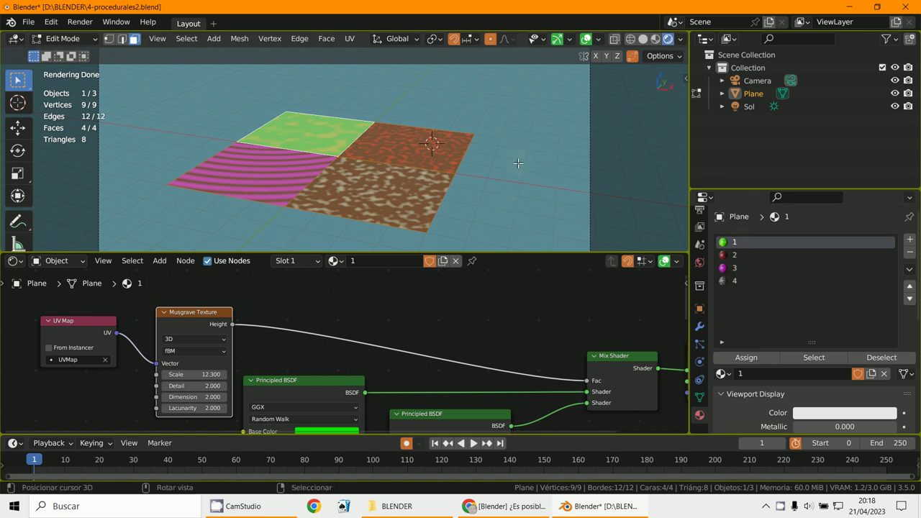
left_click(62, 38)
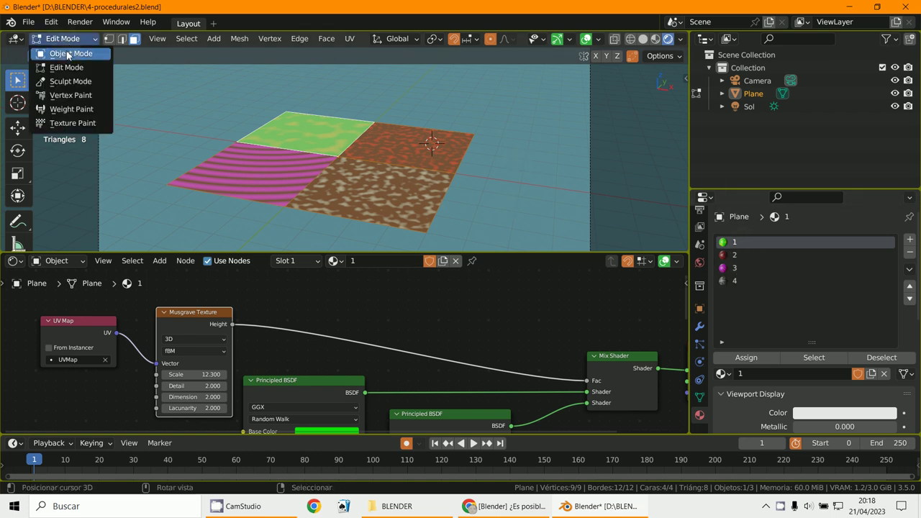
left_click(66, 52)
scroll(495, 180, "down", 2)
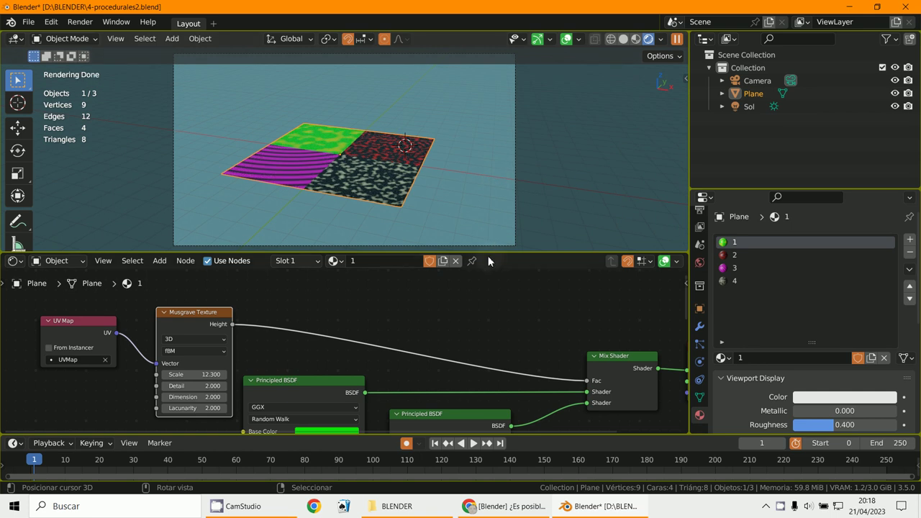
Add a fifth material slot with a new material to the plane and shift its Principled BSDF node away from the output node.
left_click(909, 241)
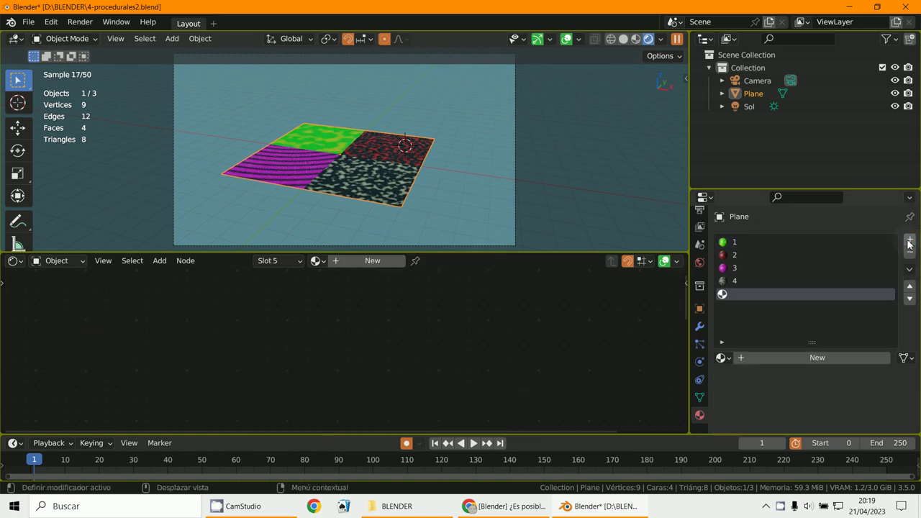
left_click(792, 362)
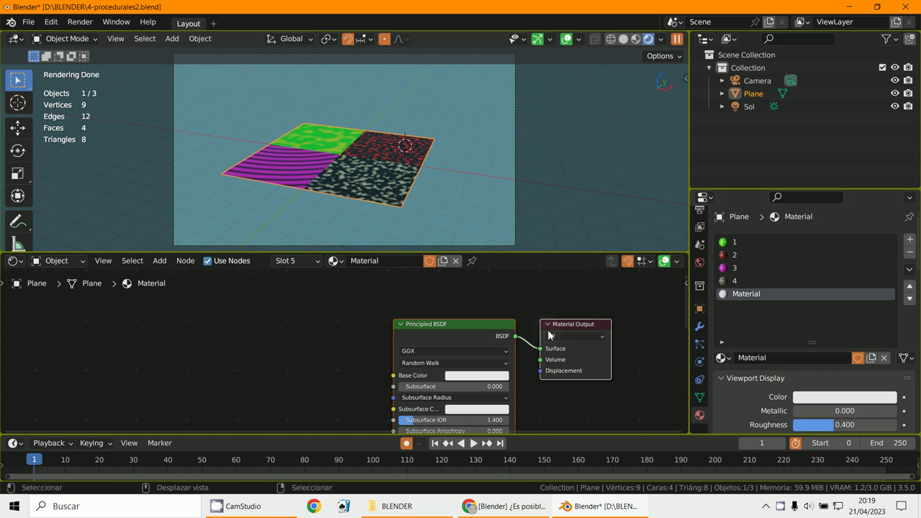
left_click_drag(426, 333, 384, 333)
left_click(420, 331)
Add an Image Texture node beside the new material's Principled BSDF, leaving it unconnected.
left_click(159, 260)
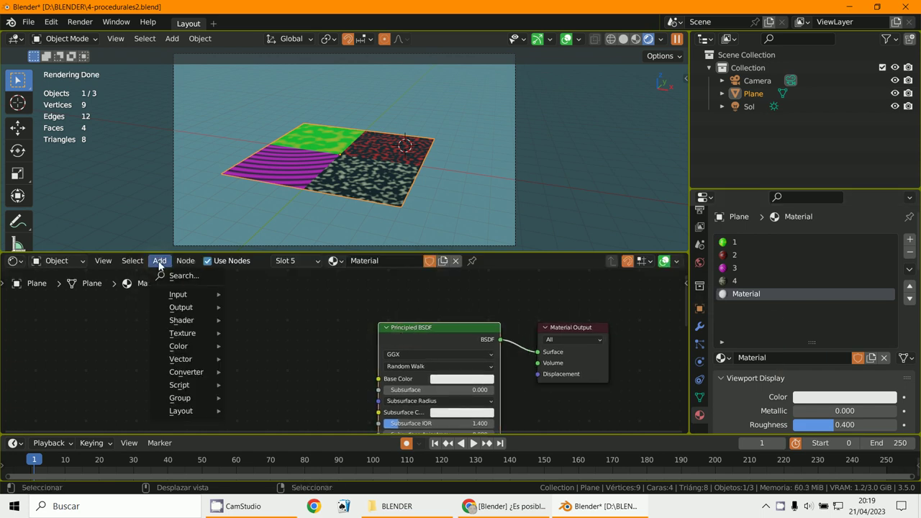
mouse_move(173, 324)
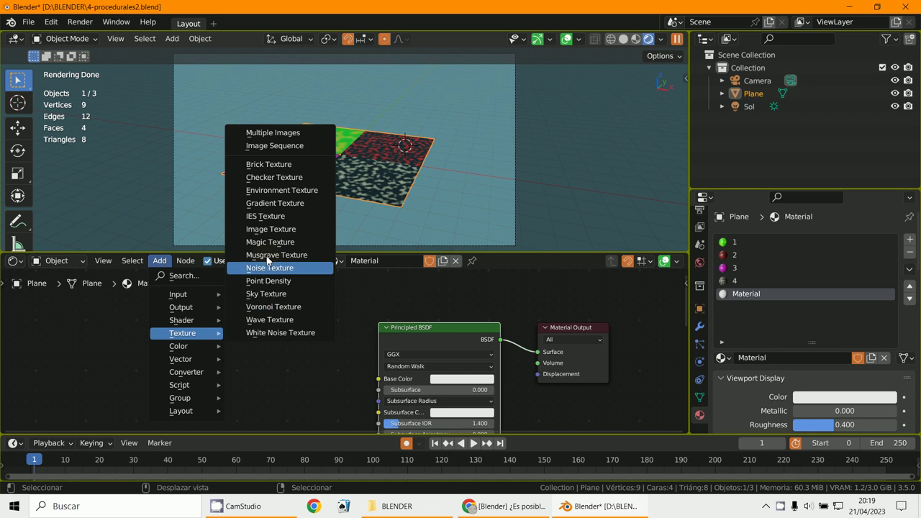
left_click(271, 229)
left_click(252, 359)
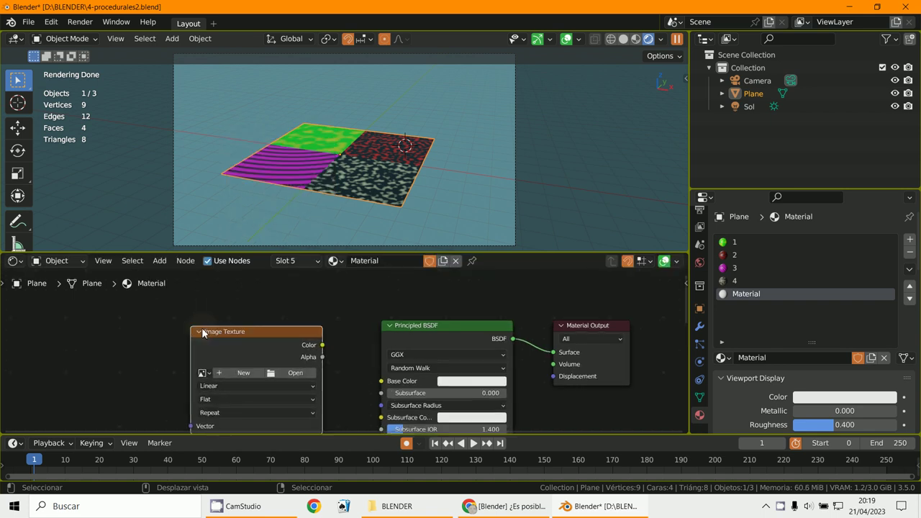
scroll(241, 367, "up", 2)
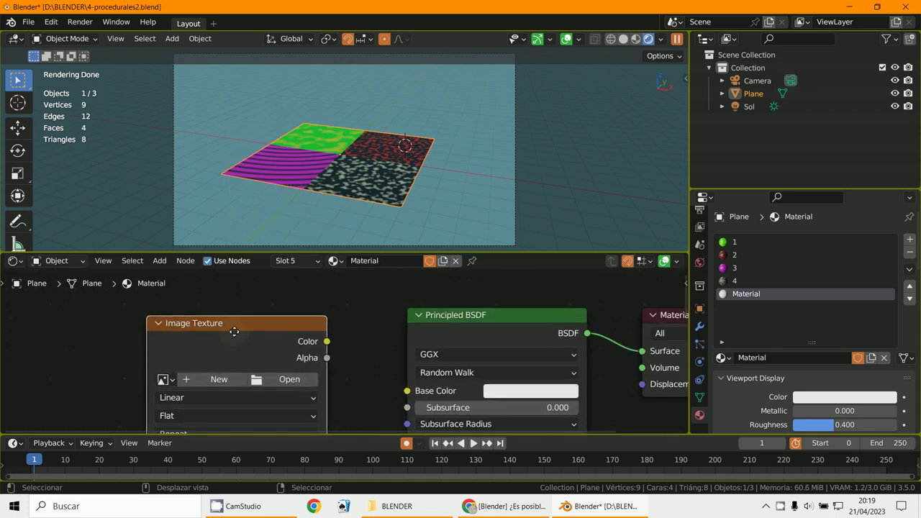
Create a new 1024 × 1024 px image in the Image Texture node with a pale green color, Alpha enabled and generated type Blank.
left_click(229, 377)
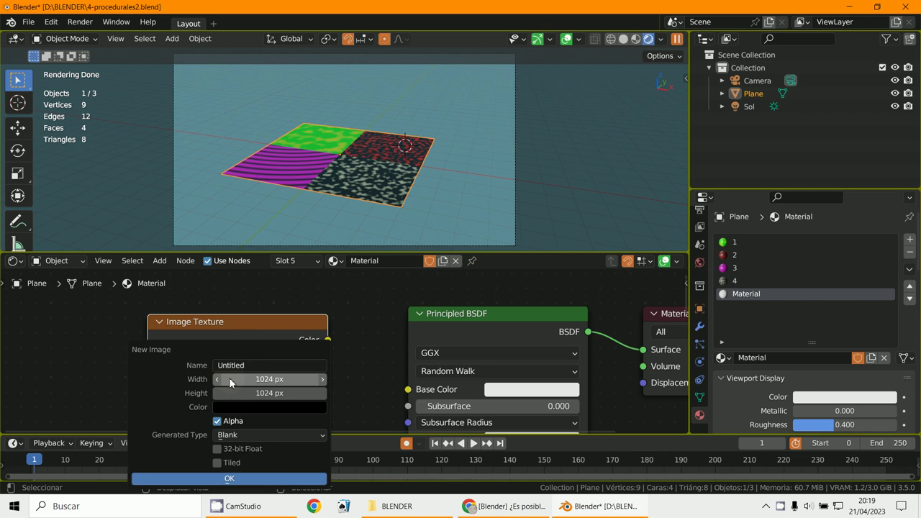
left_click(254, 408)
left_click_drag(324, 315, 552, 256)
left_click_drag(277, 273, 260, 268)
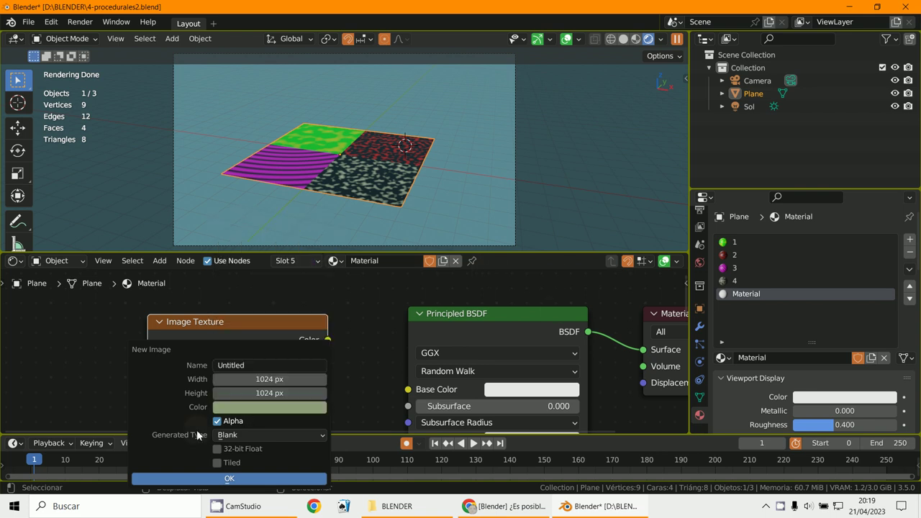
left_click(228, 435)
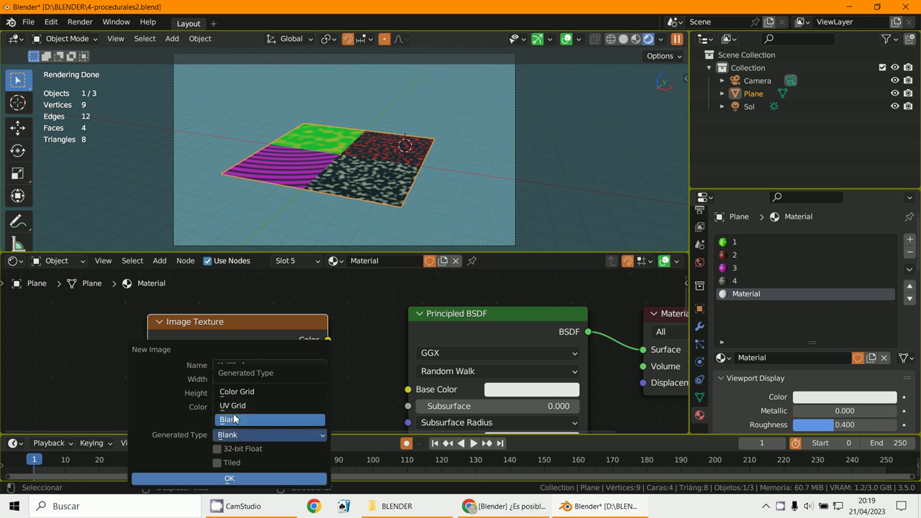
left_click(237, 407)
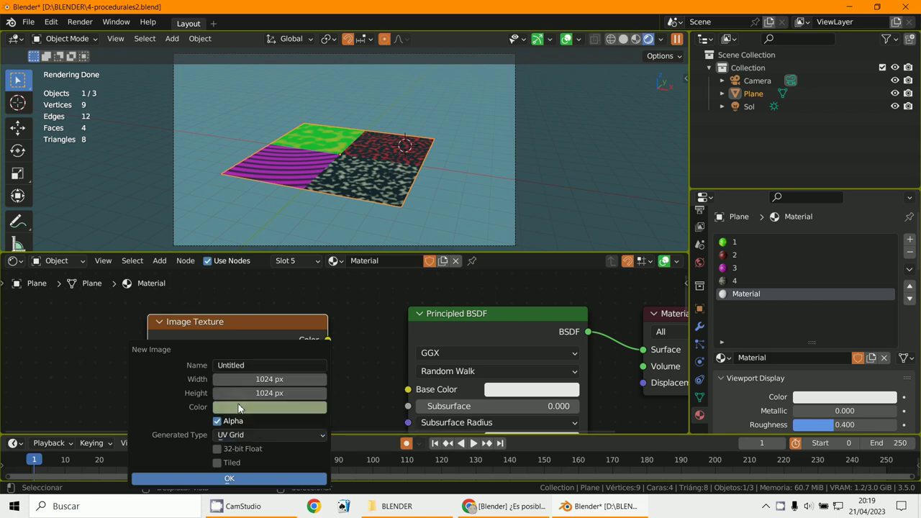
left_click(233, 435)
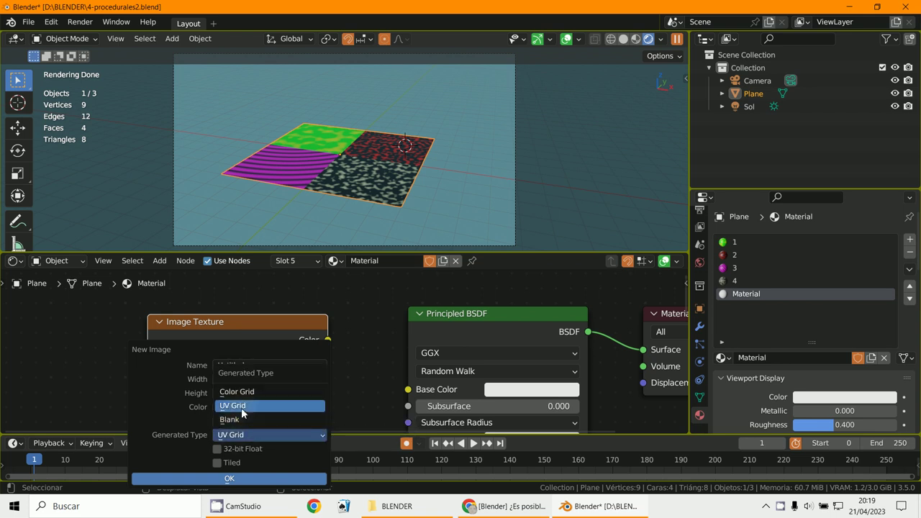
left_click(241, 419)
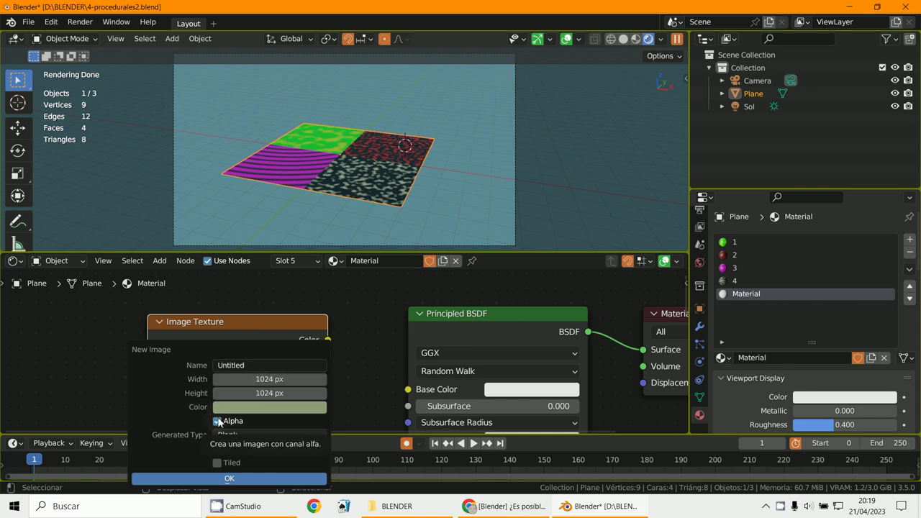
left_click(239, 479)
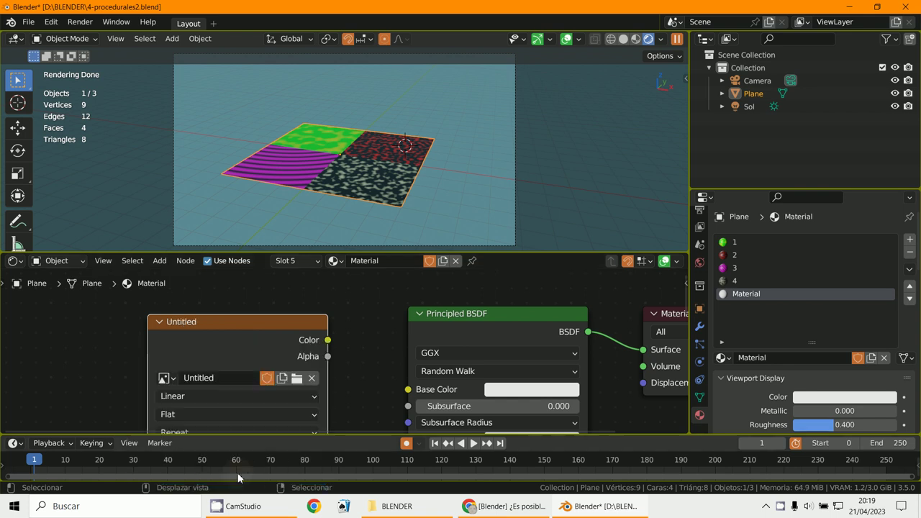
Rename the image in the texture node to gggg and shift the node slightly closer to the Principled BSDF.
left_click(223, 380)
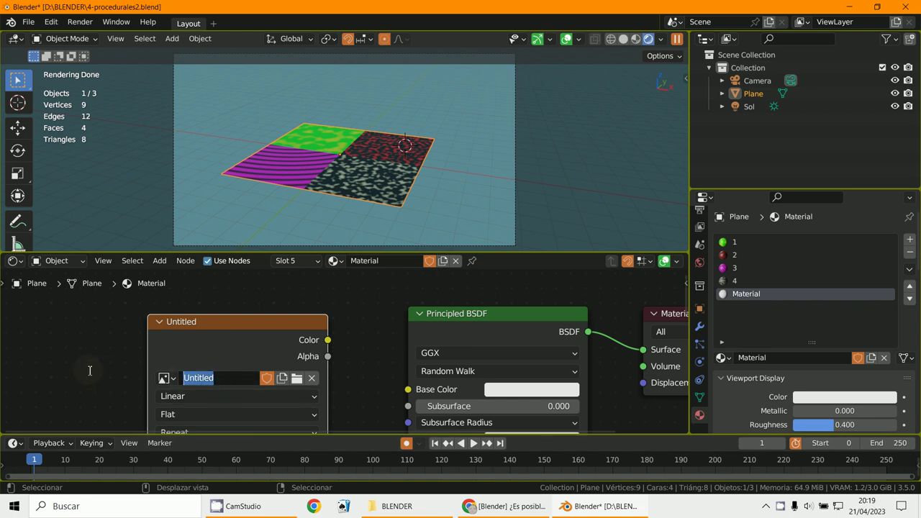
type("gggg")
key("Return")
scroll(342, 352, "down", 2)
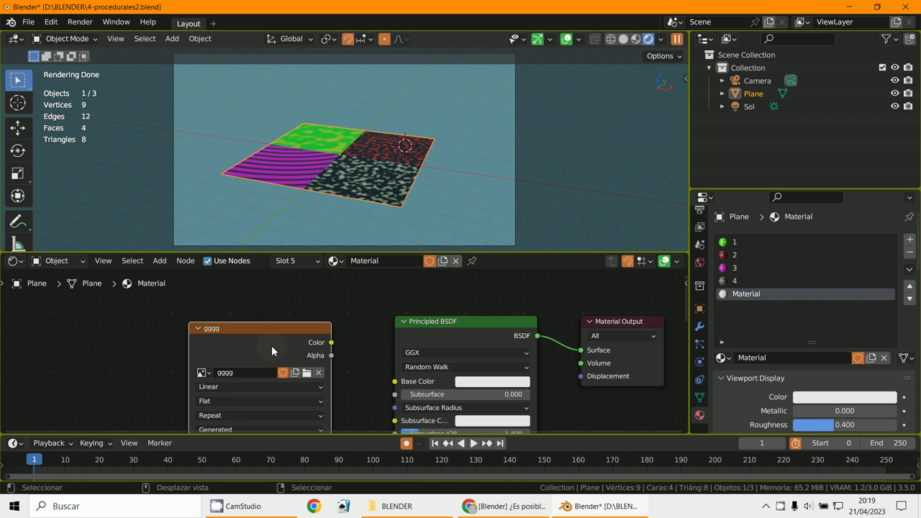
left_click_drag(311, 352, 323, 362)
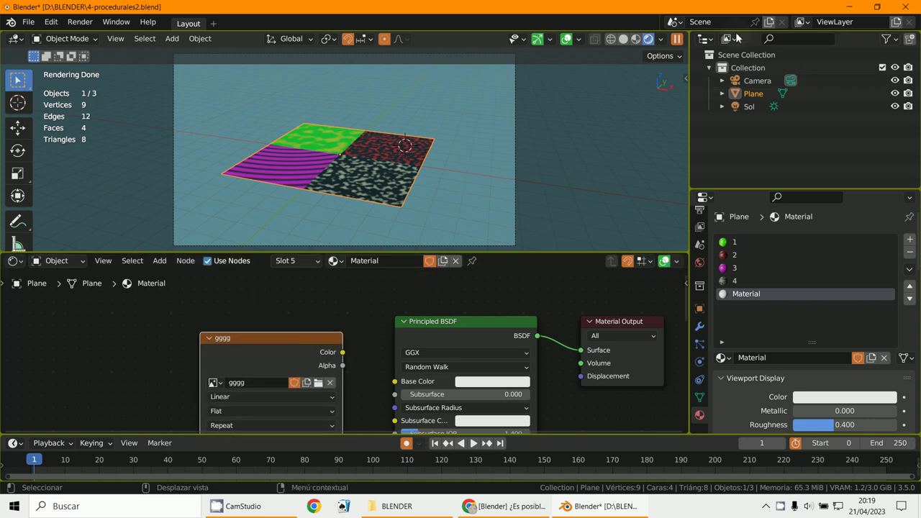
Change the Outliner area into a UV Editor and unwrap all of the plane's faces in Edit Mode.
left_click(703, 41)
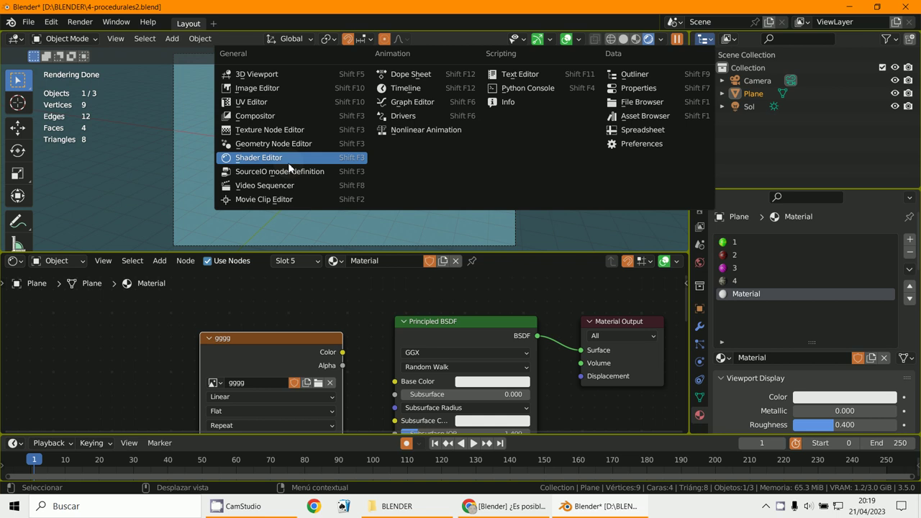
left_click(285, 102)
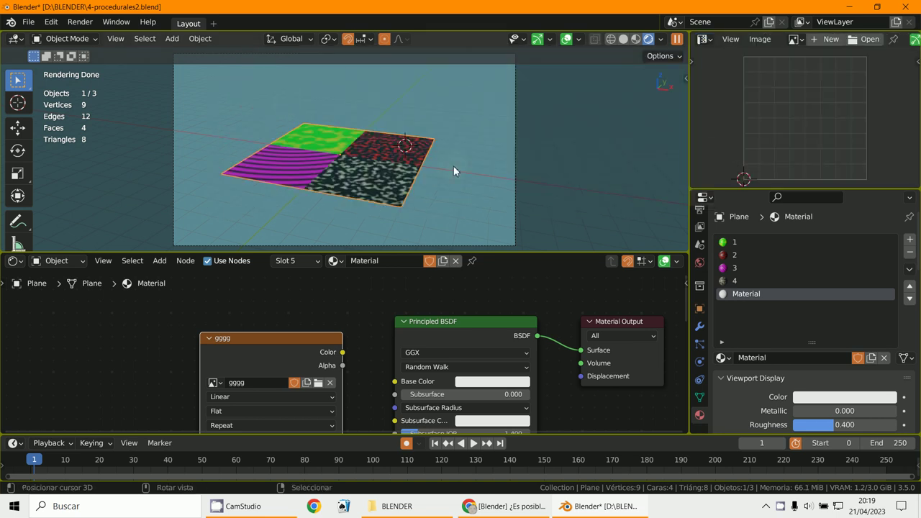
left_click(73, 39)
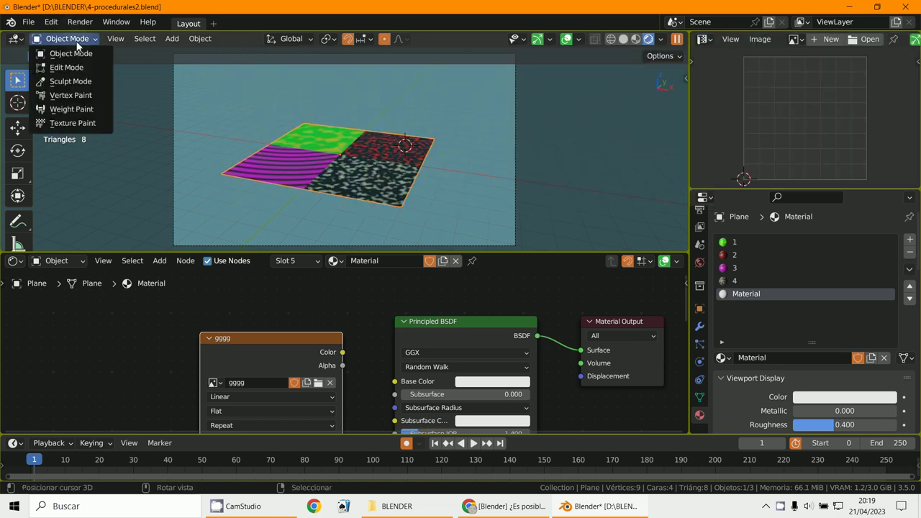
left_click(71, 65)
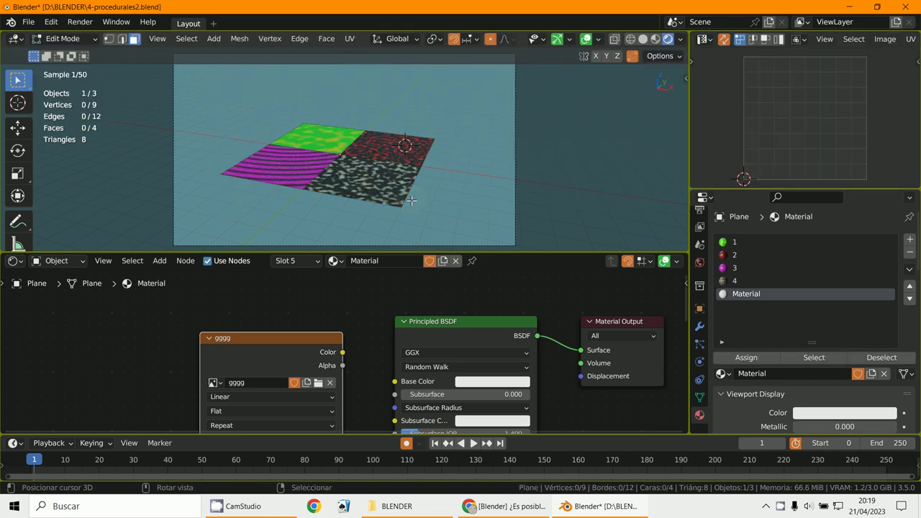
key("u")
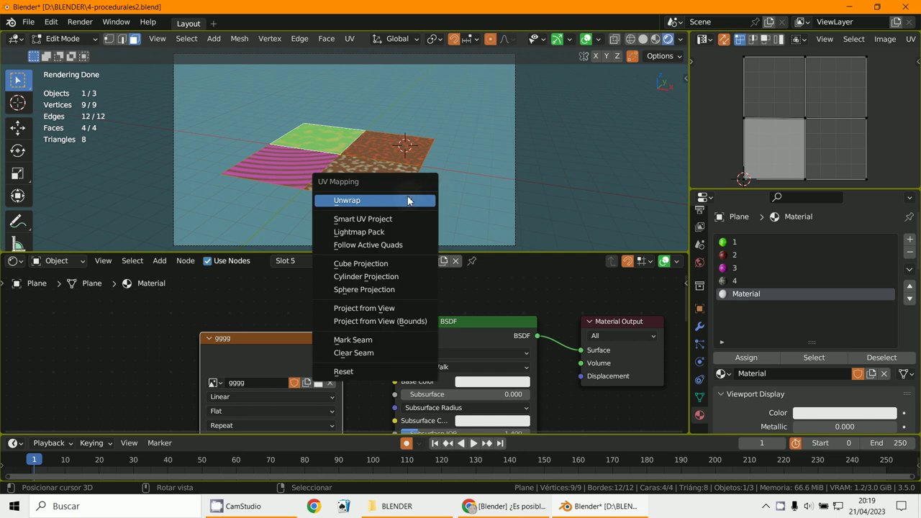
key("Return")
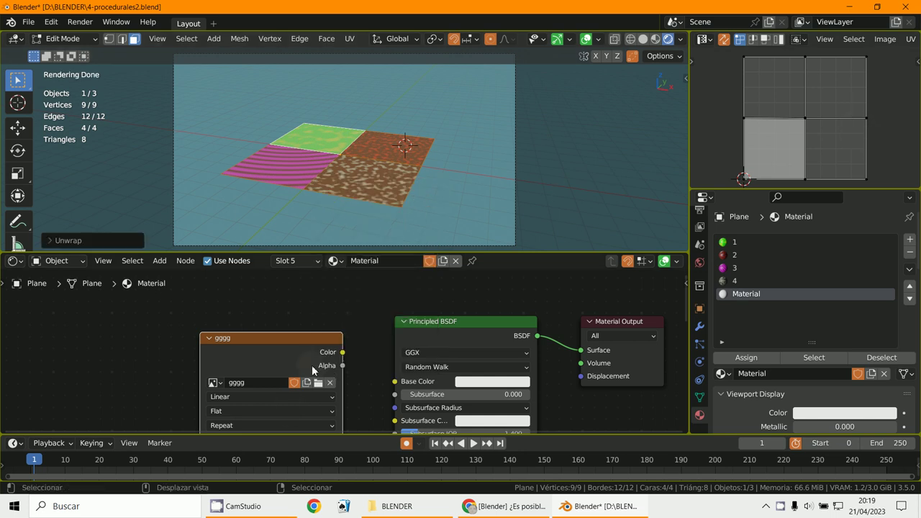
Copy the gggg image texture node from the new material and paste it unconnected into materials 4 and 3.
scroll(415, 338, "down", 2)
middle_click_drag(288, 332, 333, 333)
left_click_drag(334, 333, 330, 331)
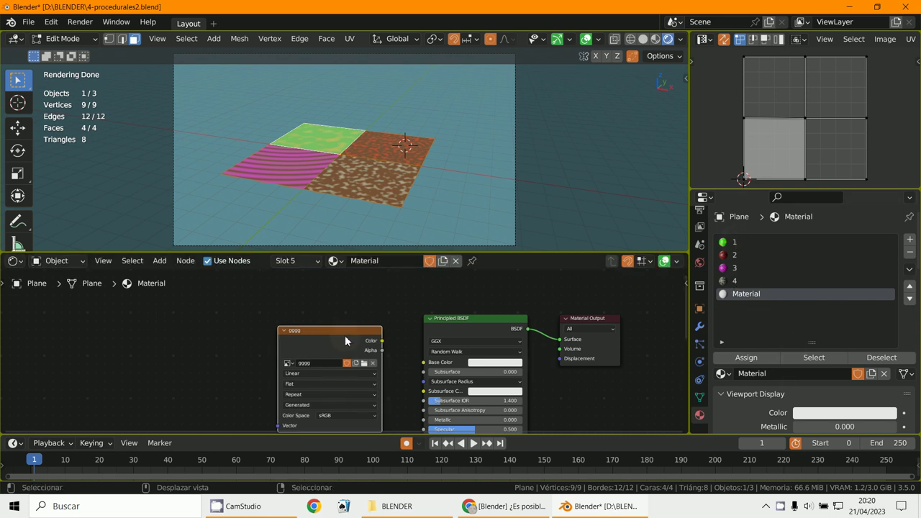
left_click(743, 280)
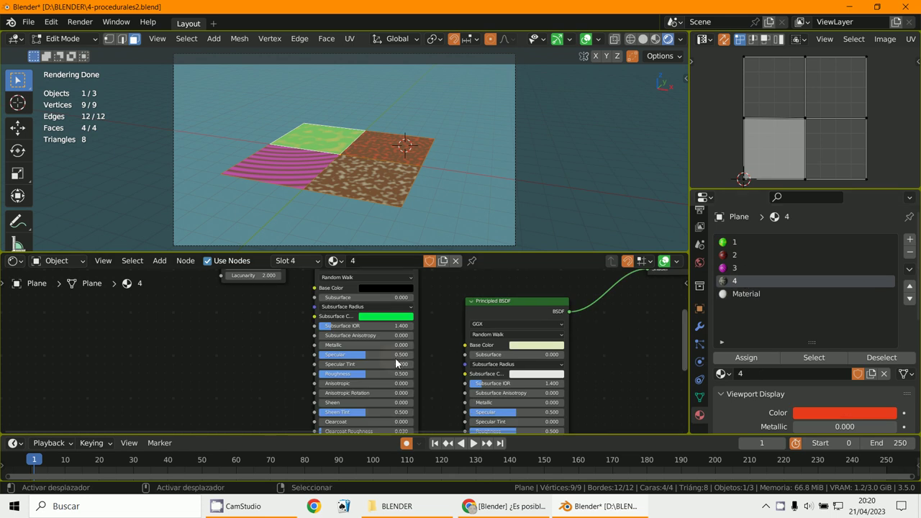
key("ctrl+v")
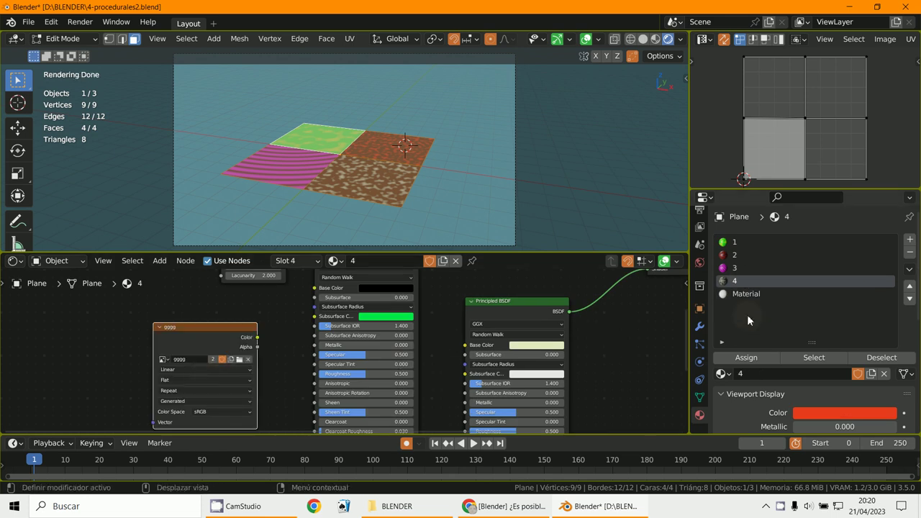
left_click(741, 268)
scroll(119, 377, "down", 4)
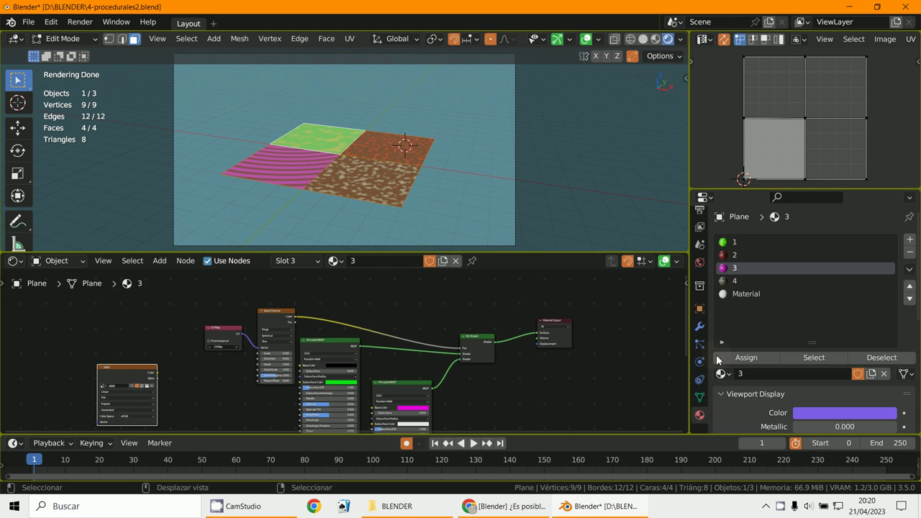
Paste the copied gggg node into materials 2 and 1, and reselect the slot of the new material.
left_click(736, 256)
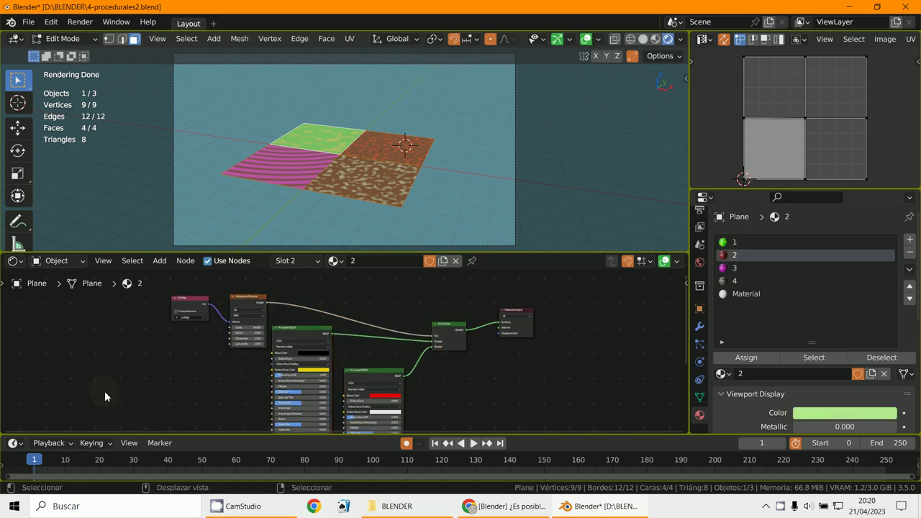
key("ctrl+v")
left_click(740, 242)
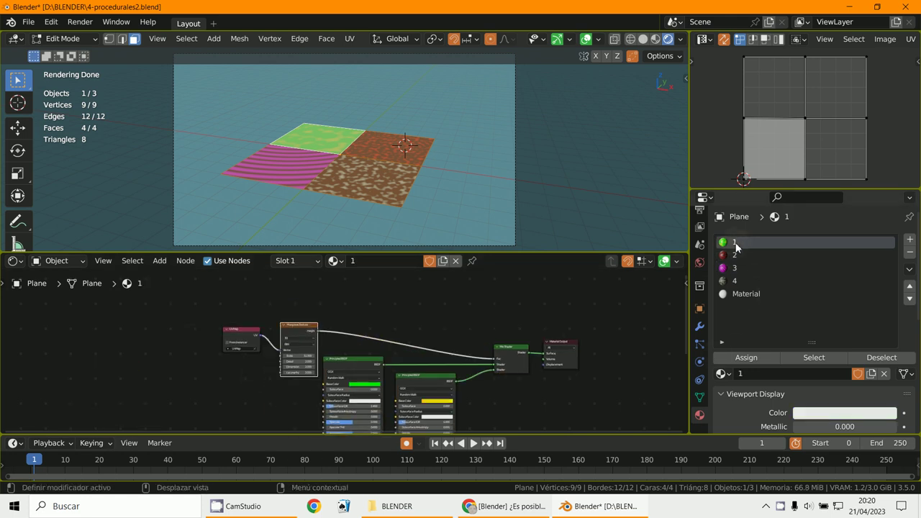
key("ctrl+v")
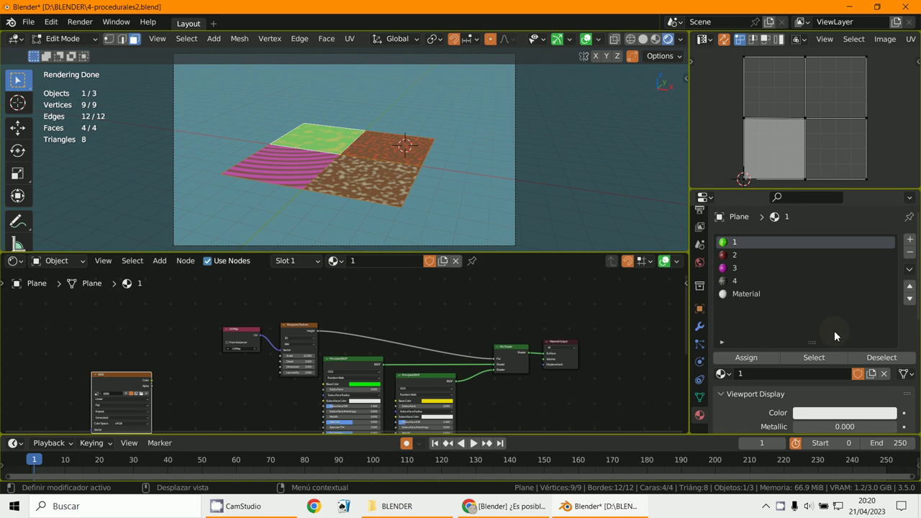
left_click(748, 293)
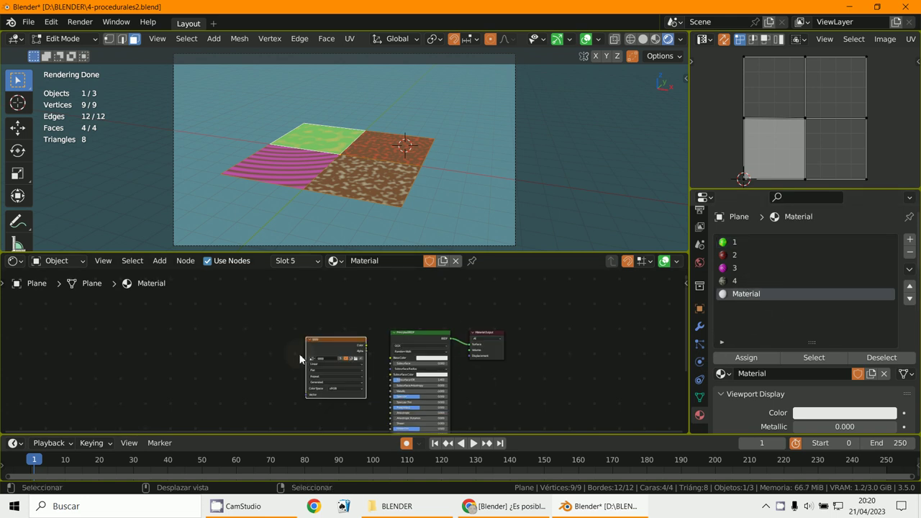
Return the plane to Object Mode and enlarge the shader, UV and properties editor areas at the 3D view's expense.
left_click_drag(536, 254, 544, 209)
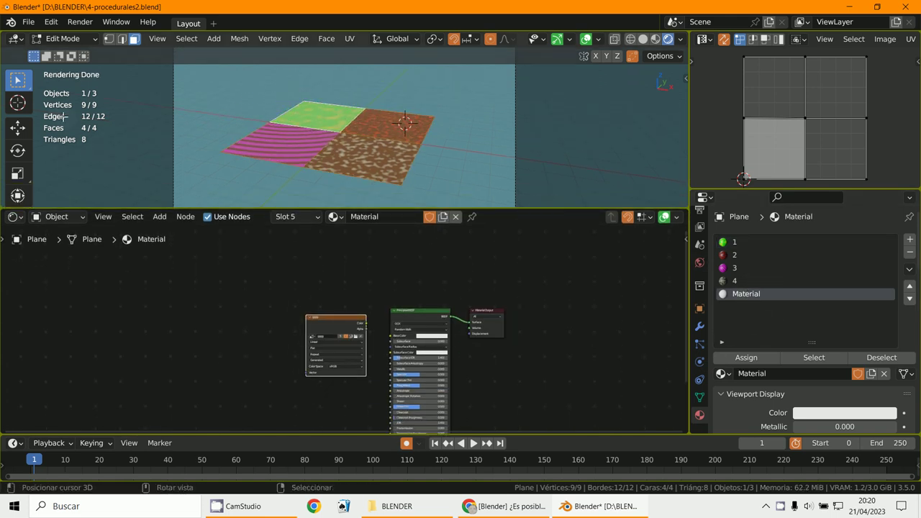
left_click(60, 37)
left_click(64, 54)
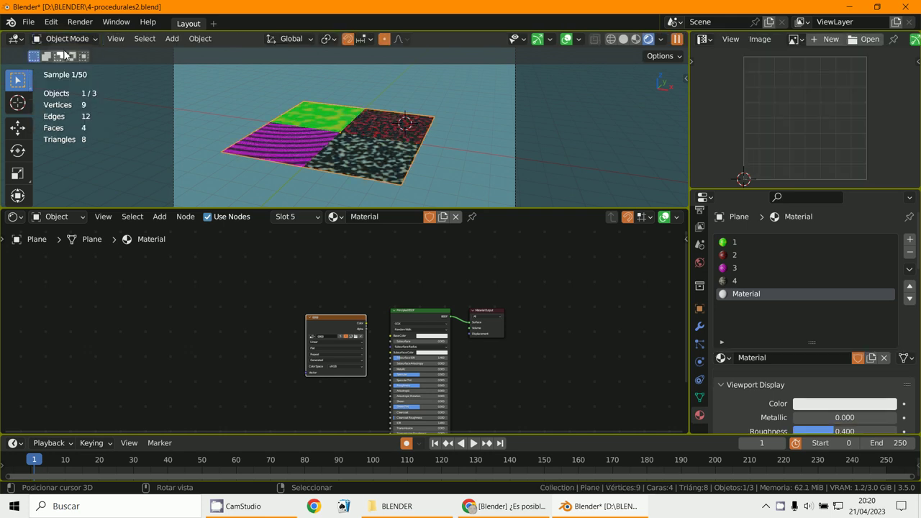
left_click_drag(689, 166, 487, 172)
left_click_drag(552, 195, 553, 216)
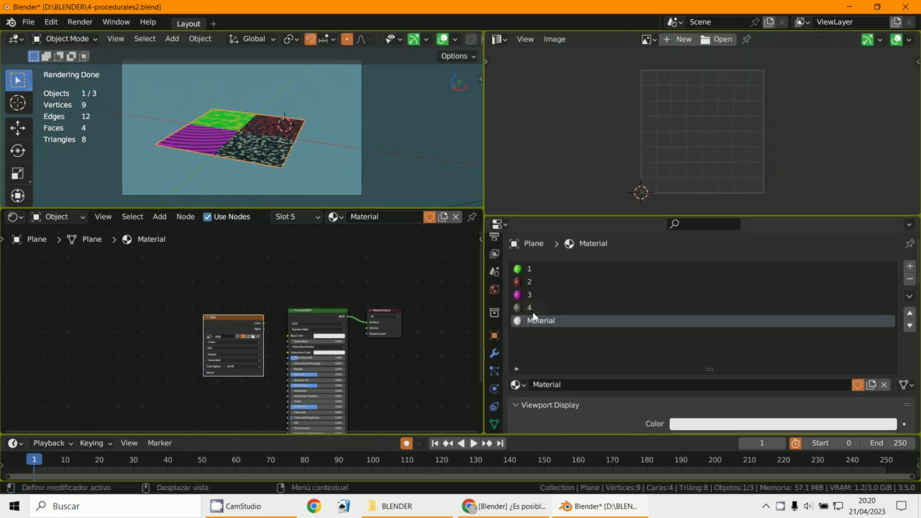
Show the render properties and expand the Bake settings.
scroll(510, 379, "down", 6)
scroll(508, 387, "up", 3)
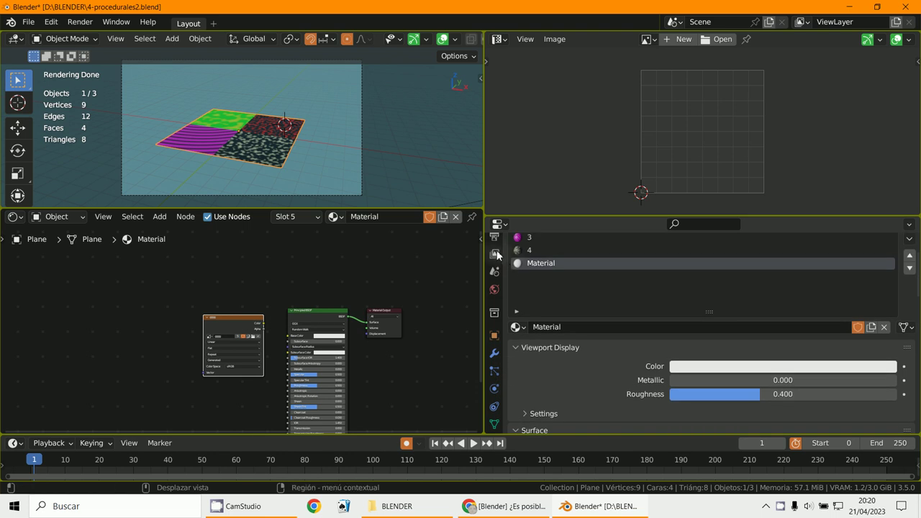
left_click(496, 255)
scroll(503, 288, "down", 2)
right_click(505, 273)
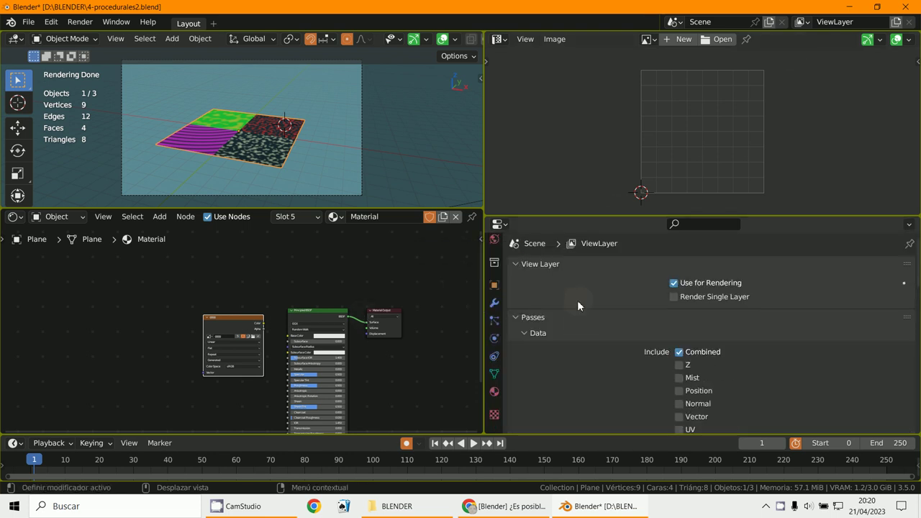
scroll(493, 273, "up", 5)
left_click(494, 270)
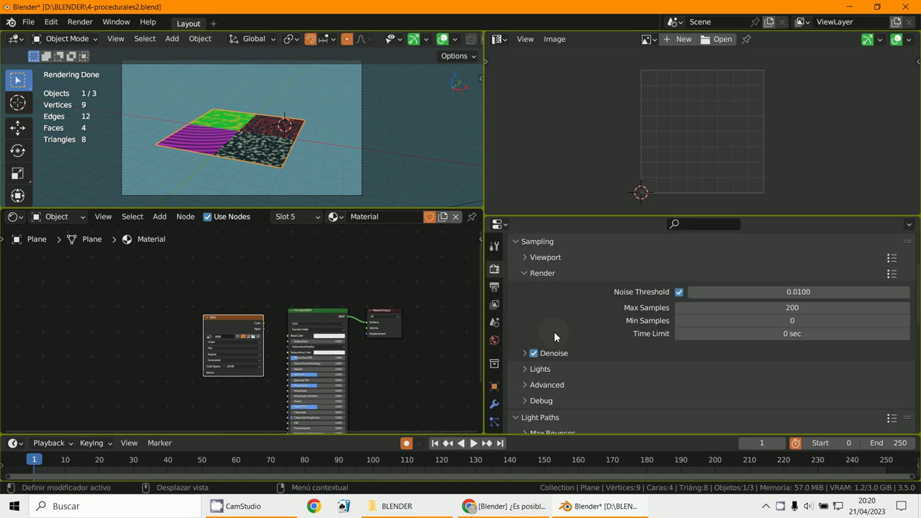
scroll(551, 333, "down", 12)
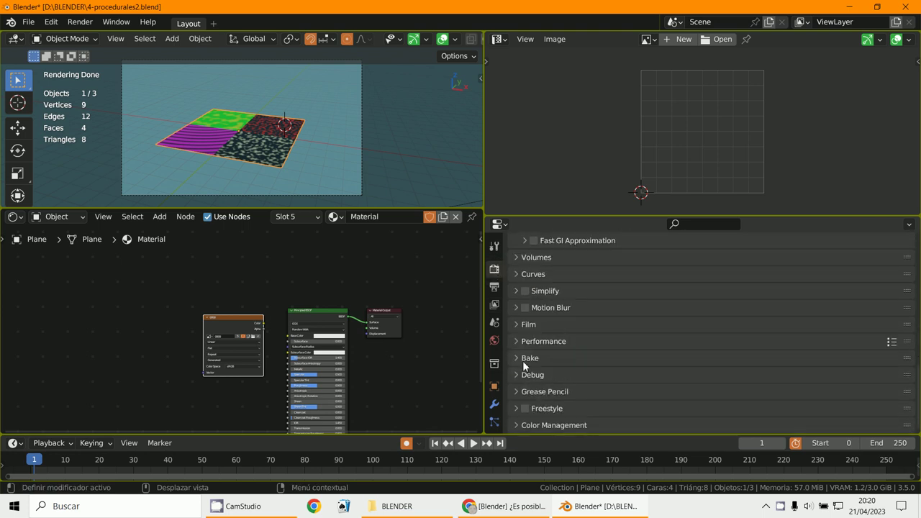
left_click(522, 361)
scroll(627, 346, "down", 6)
scroll(626, 347, "up", 4)
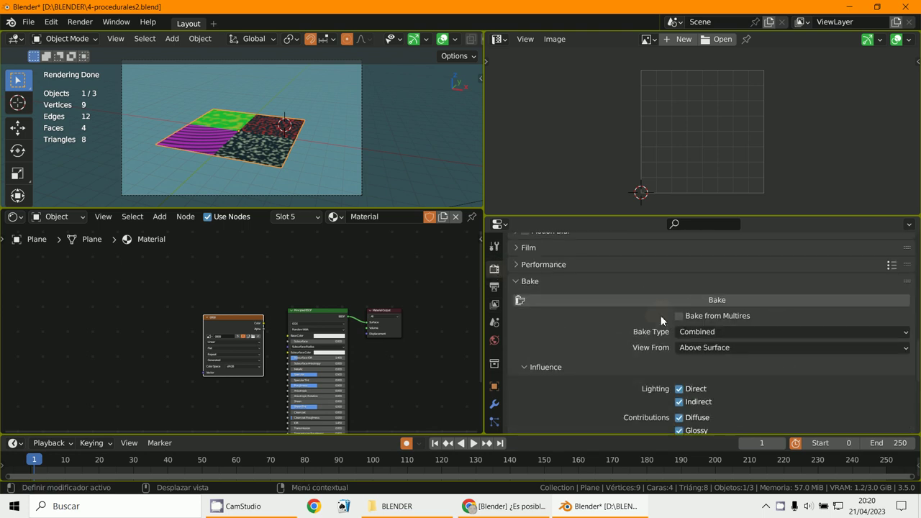
Set the bake type to Diffuse and turn off the Direct and Indirect contributions, keeping only Color.
left_click(692, 331)
left_click(694, 334)
scroll(686, 398, "down", 1)
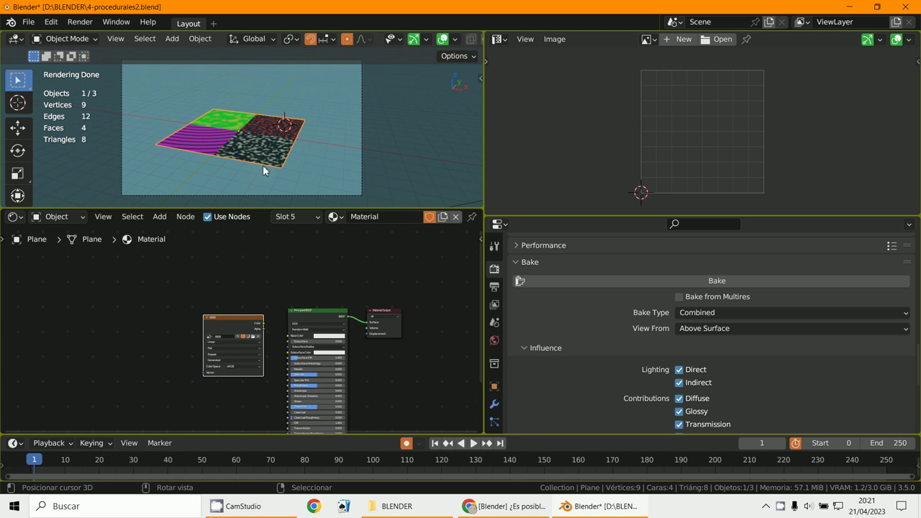
left_click(679, 369)
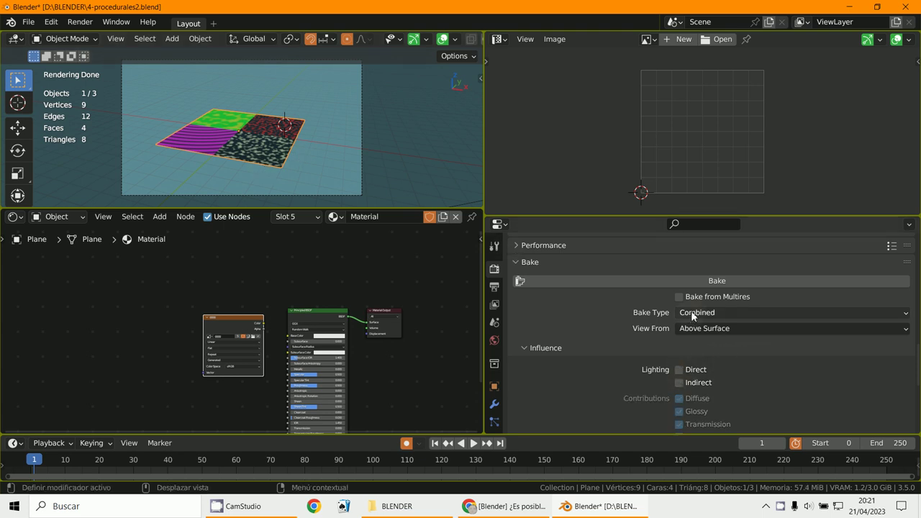
left_click(691, 312)
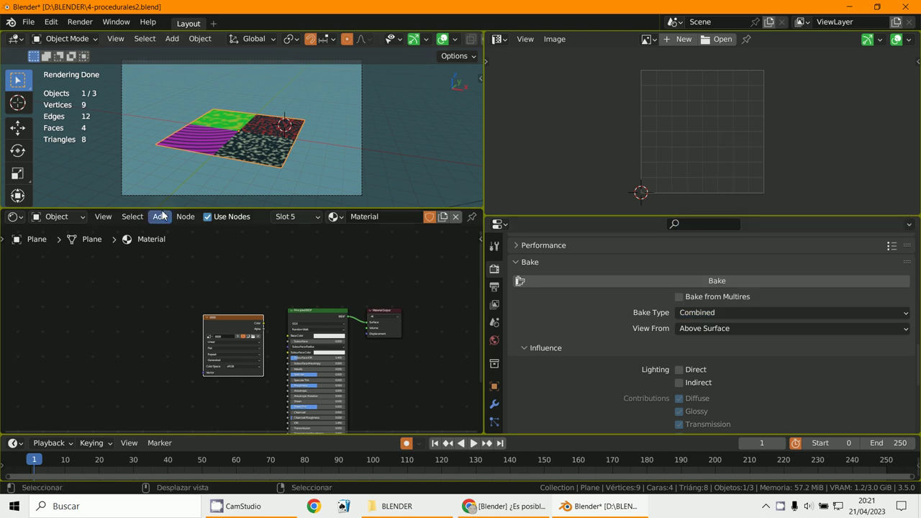
left_click(696, 319)
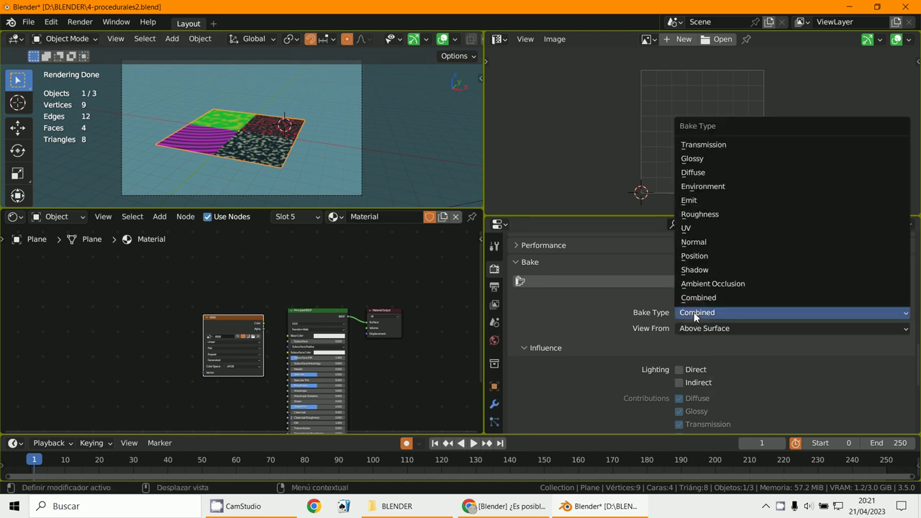
left_click(708, 173)
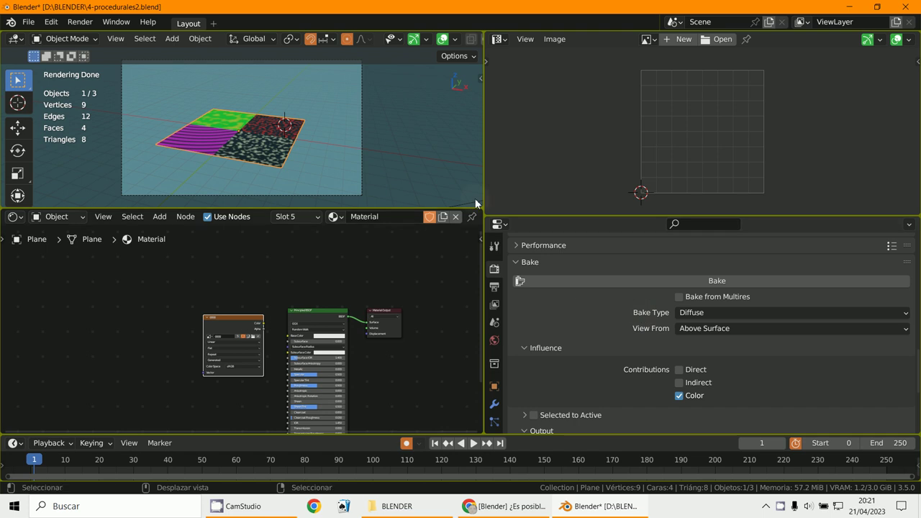
Enter Edit Mode, select all UVs of the plane and display the gggg image behind them in the UV Editor.
left_click(76, 42)
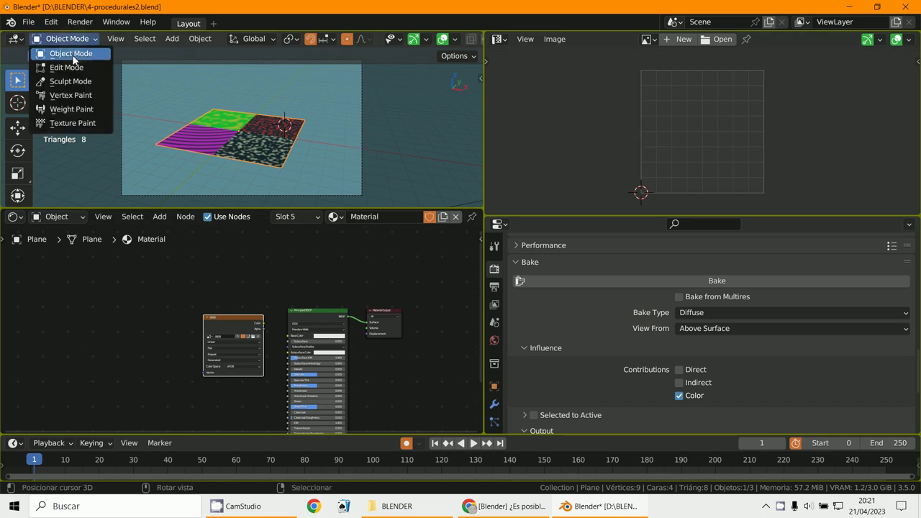
left_click(69, 67)
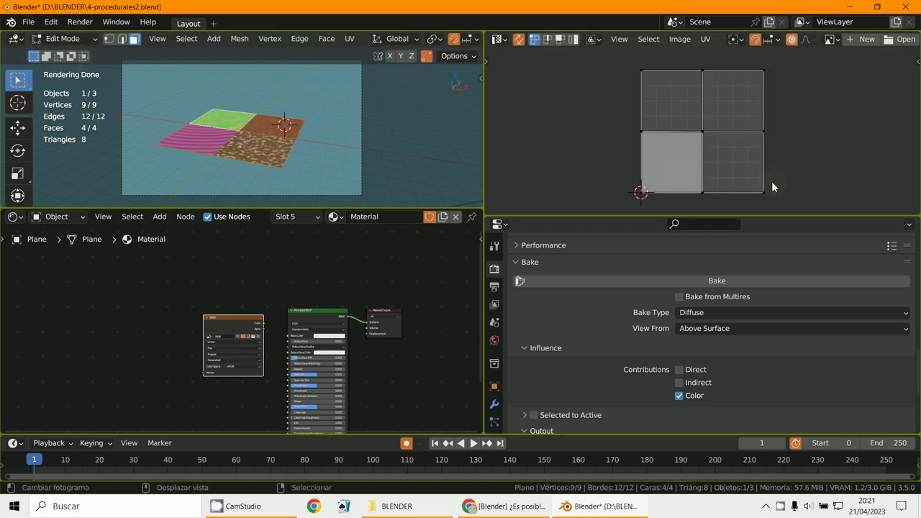
key("a")
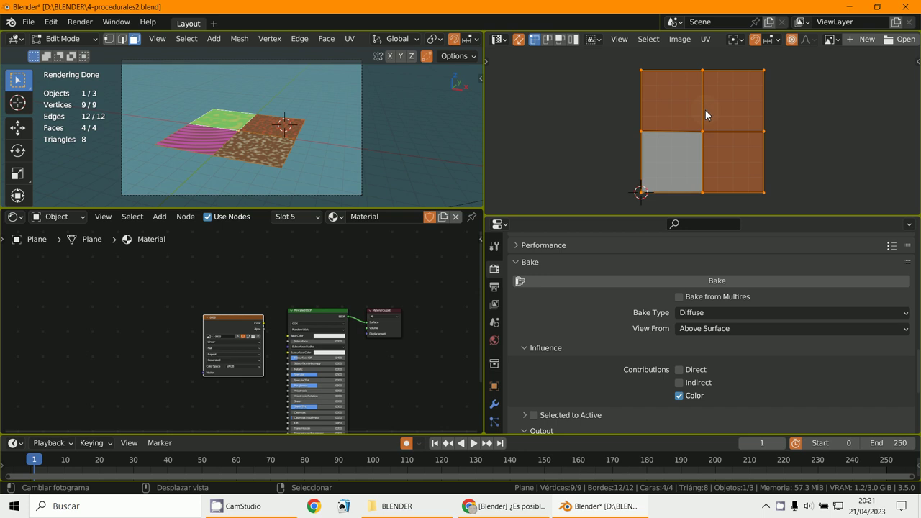
left_click(834, 39)
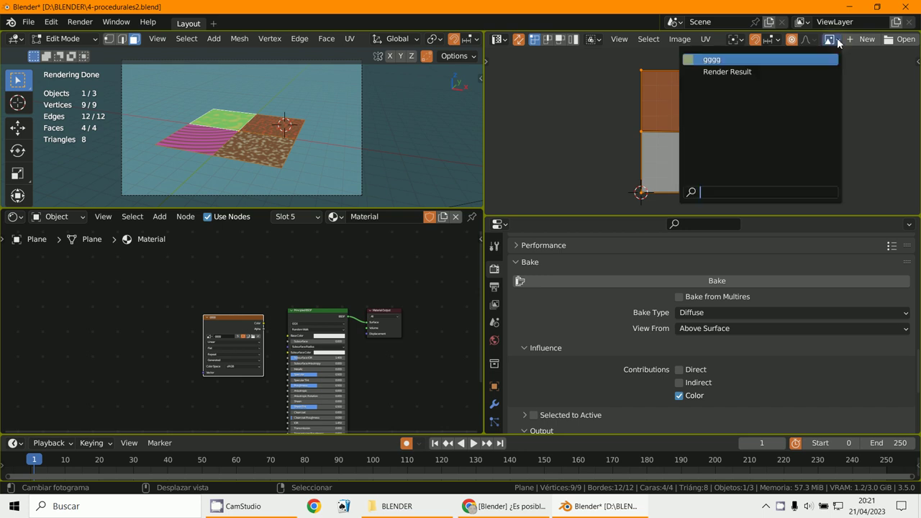
left_click(725, 59)
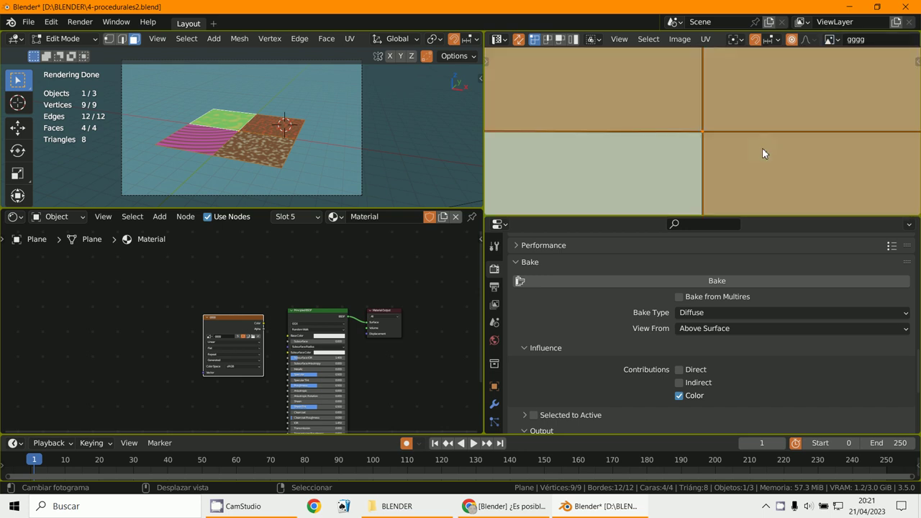
scroll(762, 148, "down", 5)
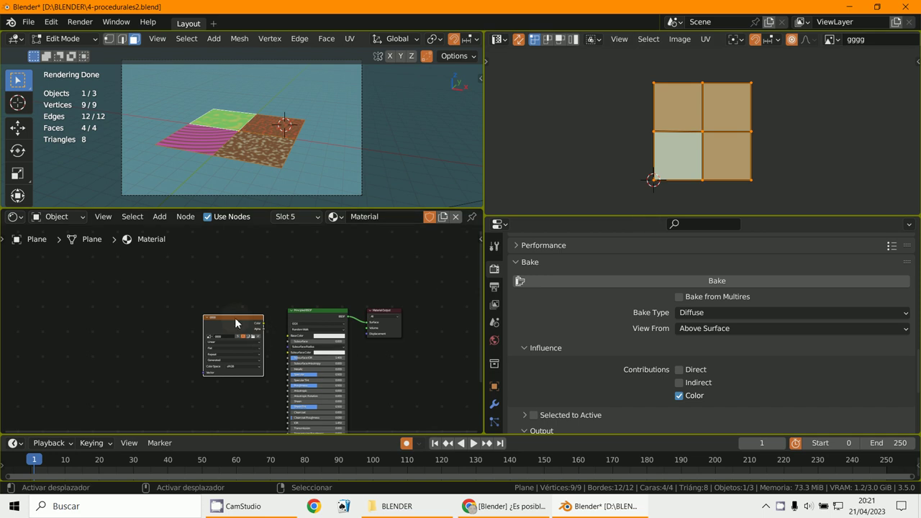
Move the gggg texture node farther away from the Principled BSDF node in the new material.
scroll(236, 323, "up", 1)
key("g")
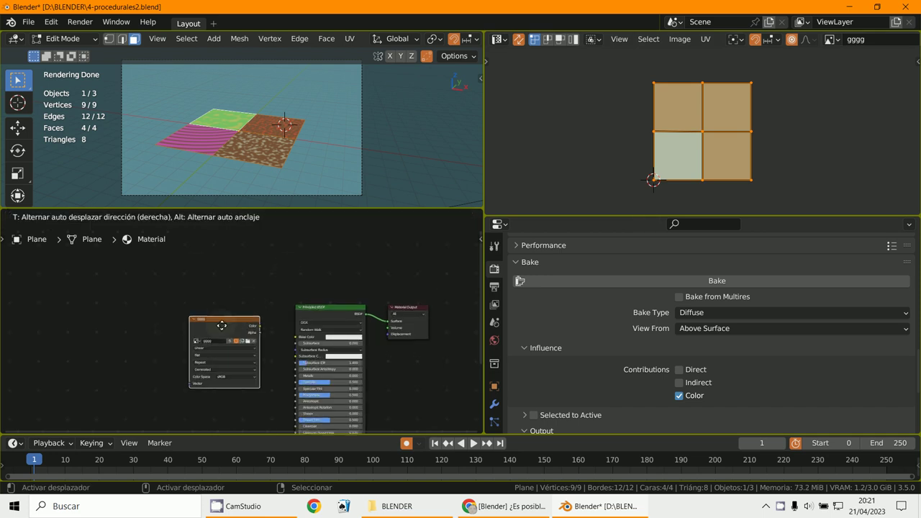
left_click(212, 332)
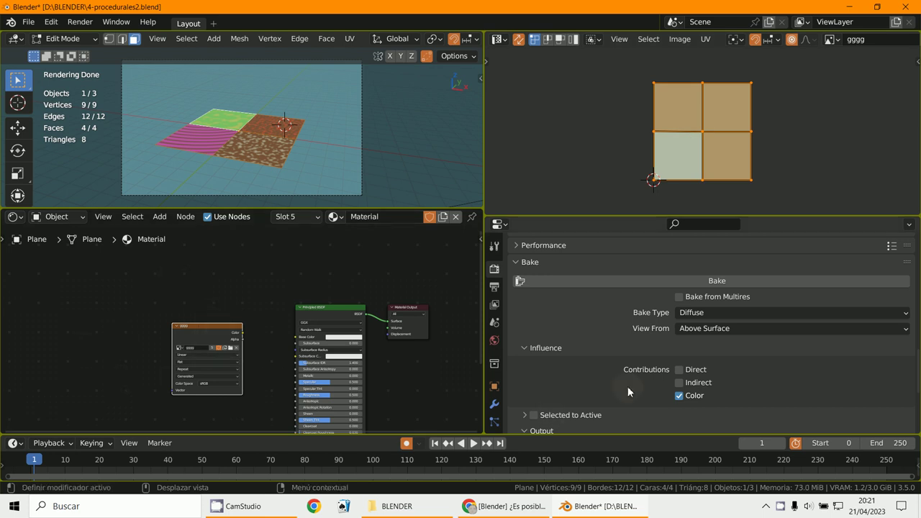
Show the plane's full material slot list and enlarge the area that displays it.
scroll(493, 396, "down", 4)
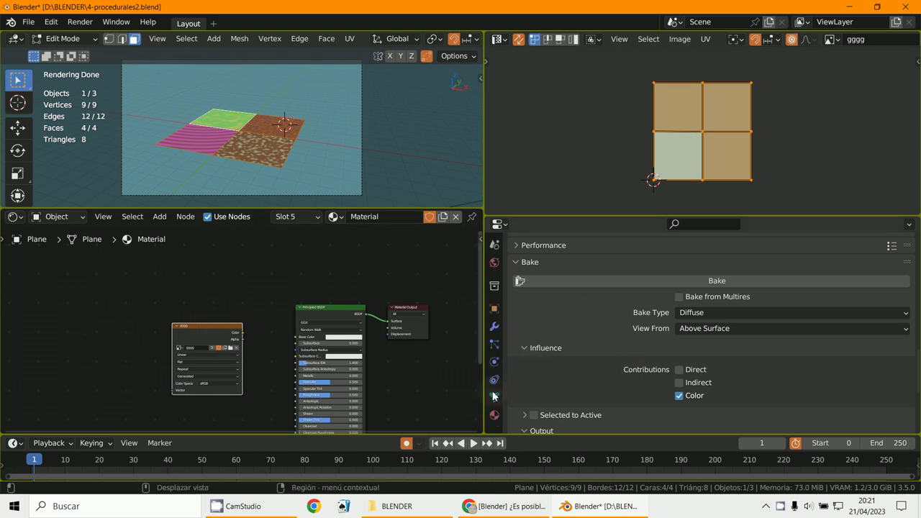
left_click(493, 415)
scroll(589, 326, "up", 12)
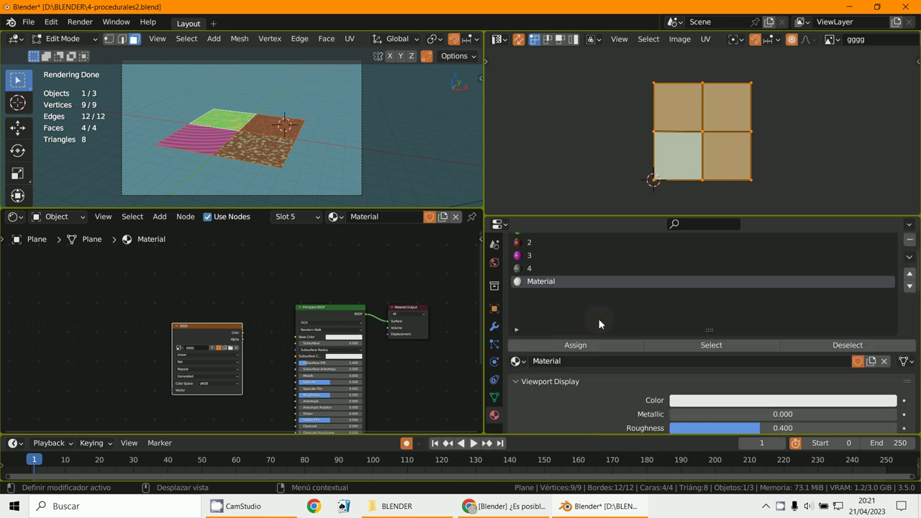
scroll(598, 324, "up", 2)
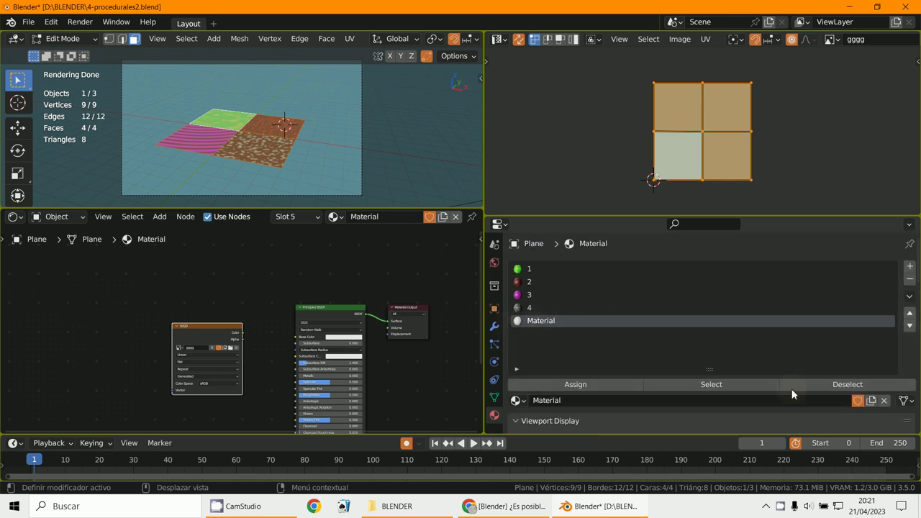
left_click_drag(635, 214, 626, 130)
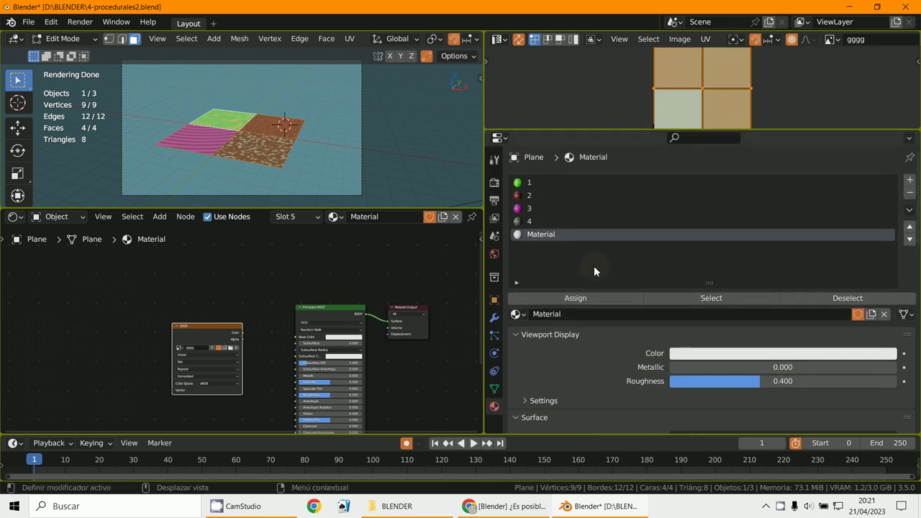
Bake the plane's Diffuse color into the gggg image.
left_click(493, 182)
scroll(547, 345, "down", 5)
scroll(556, 372, "down", 10)
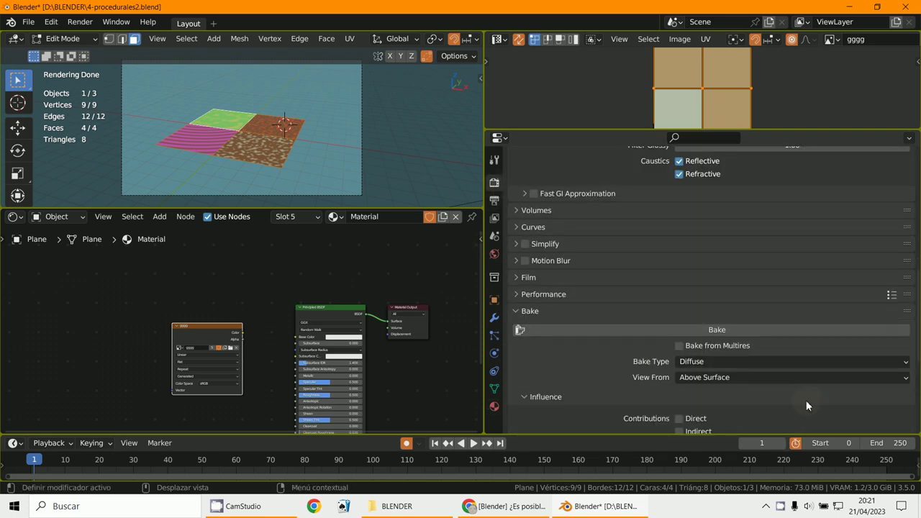
left_click(714, 331)
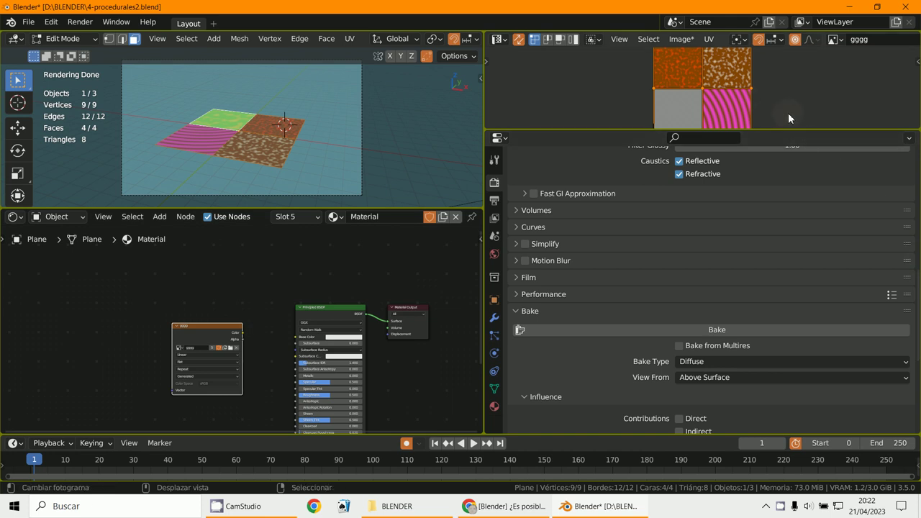
Enlarge the UV Editor and hide all selected faces to inspect the baked gggg image without the UV overlay.
left_click_drag(784, 130, 783, 317)
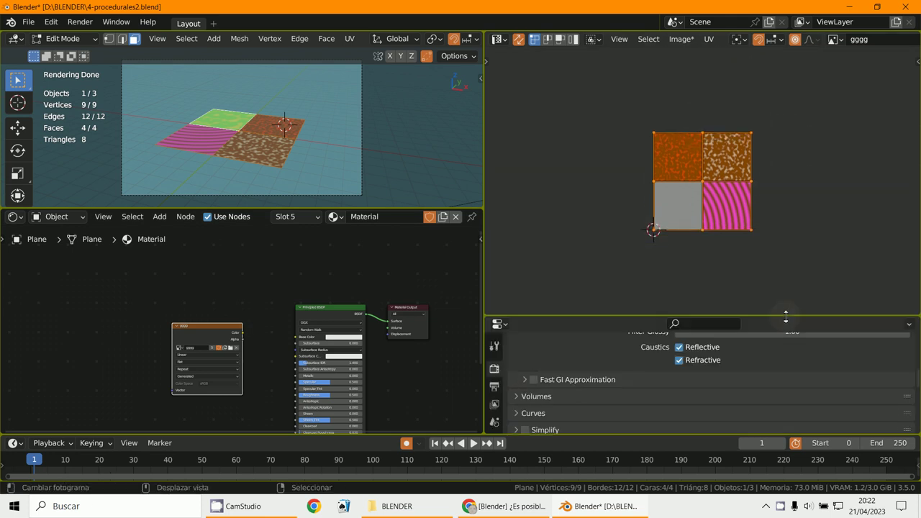
scroll(782, 282, "up", 1)
scroll(783, 282, "up", 1)
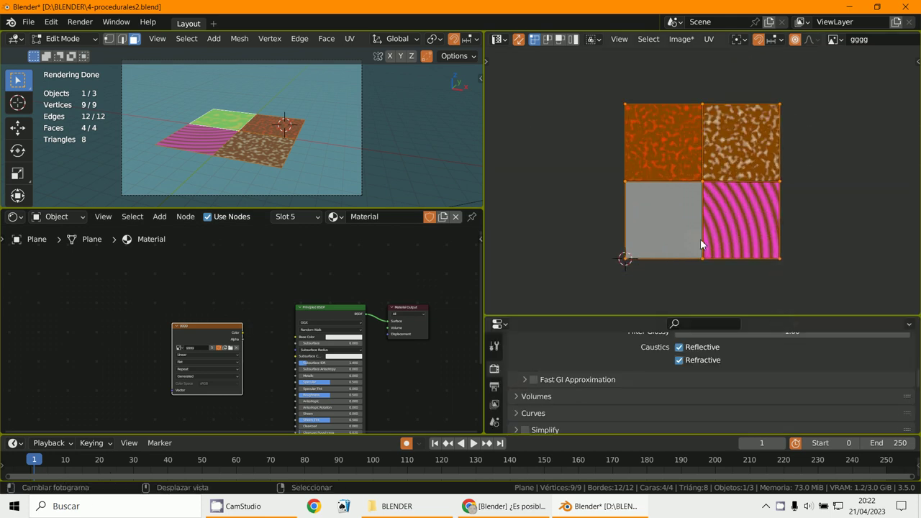
key("h")
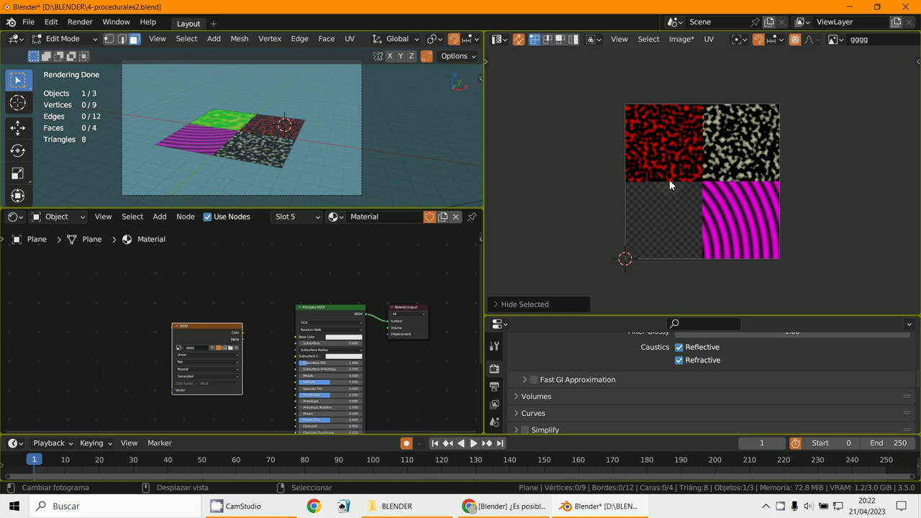
scroll(681, 248, "up", 2)
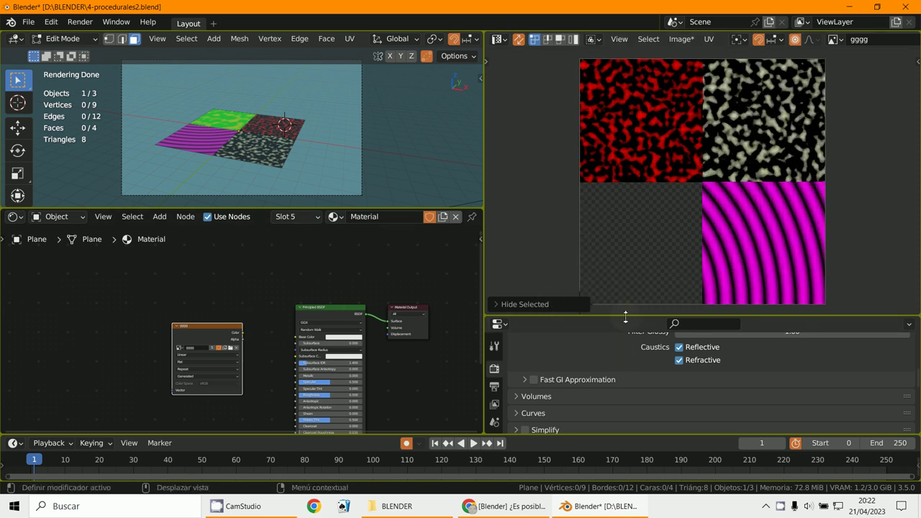
Return to the plane's materials and move the gggg texture node below the UV Map node in material 1.
left_click_drag(624, 316, 619, 79)
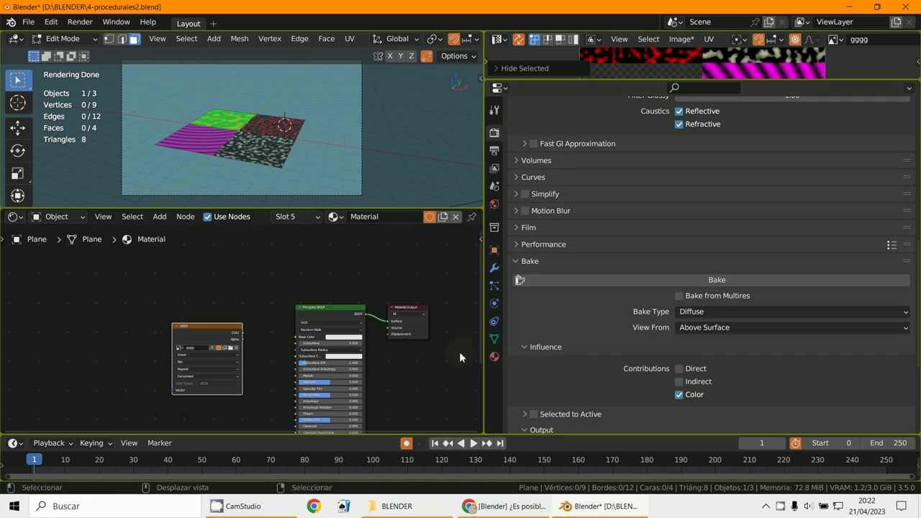
left_click(494, 356)
scroll(646, 222, "up", 10)
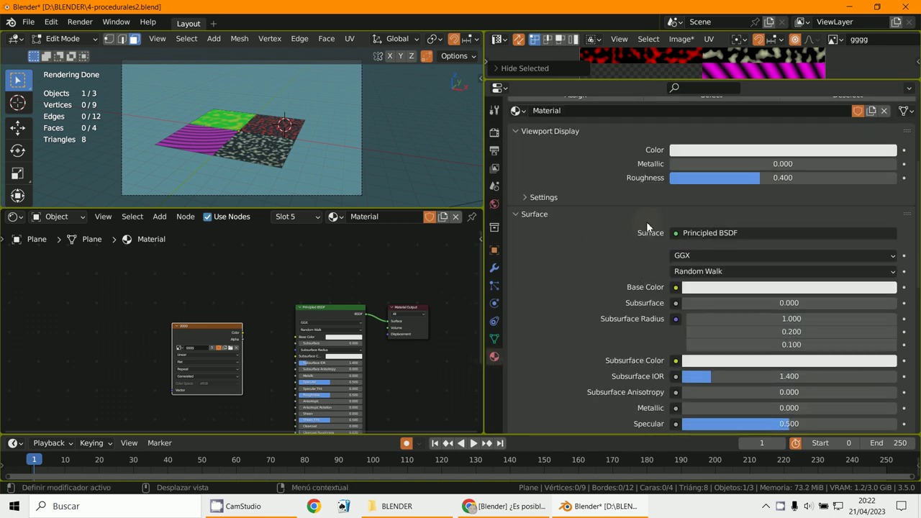
left_click(517, 132)
key("Home")
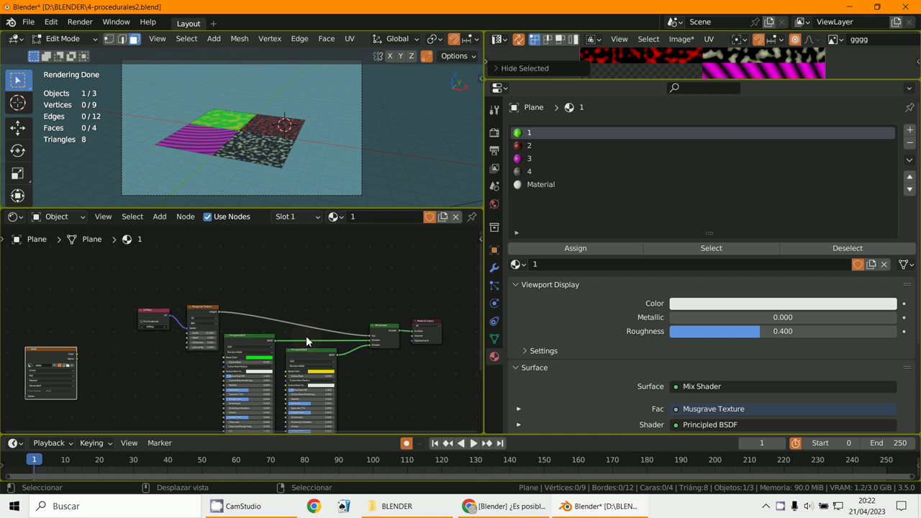
left_click_drag(92, 327, 167, 356)
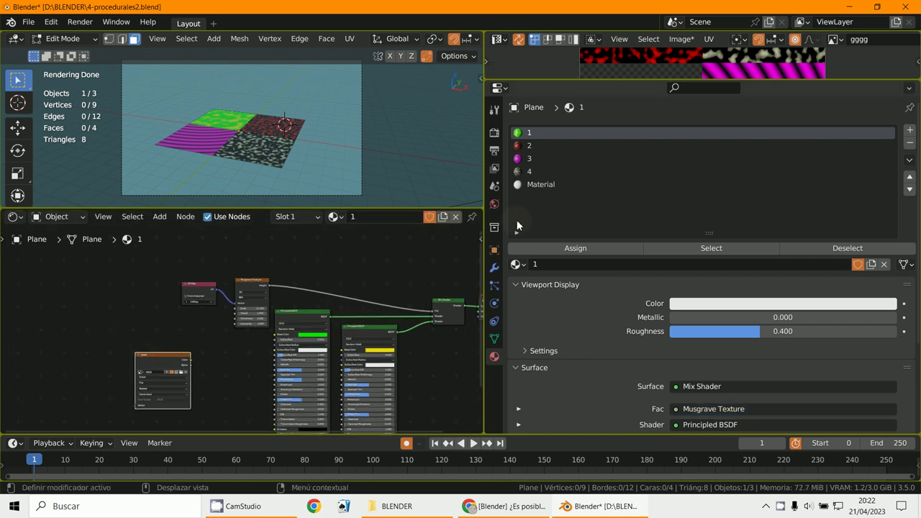
Select and reposition the gggg texture node in materials 2 and 3.
left_click(529, 147)
left_click_drag(73, 316, 137, 341)
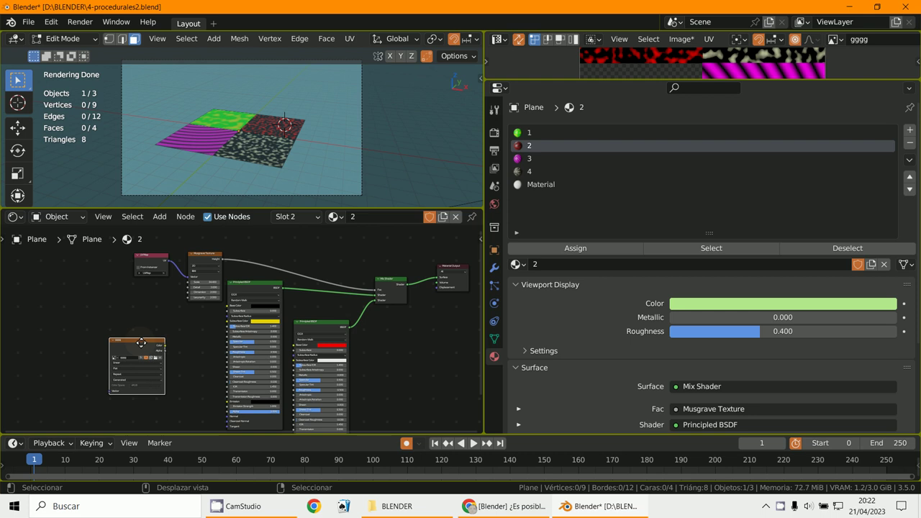
left_click(527, 159)
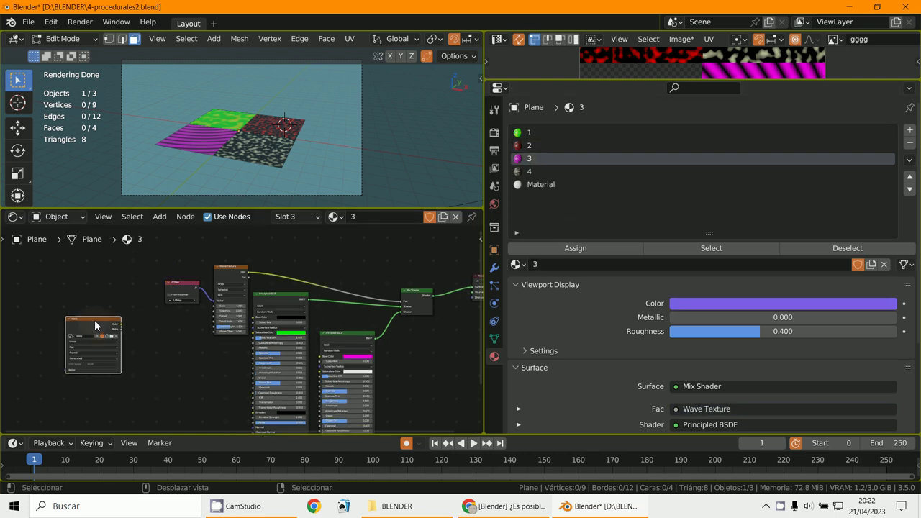
left_click_drag(94, 326, 158, 353)
scroll(160, 352, "up", 1)
scroll(188, 341, "up", 3)
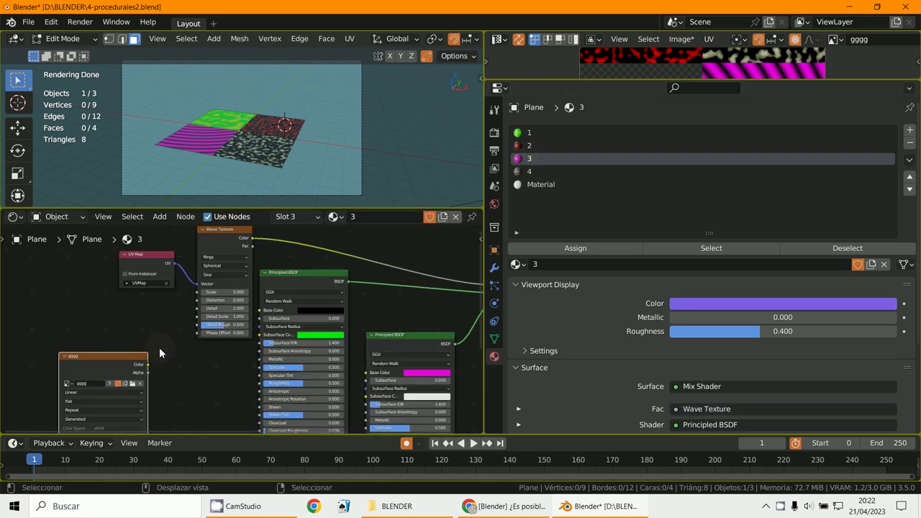
middle_click_drag(187, 342, 193, 346)
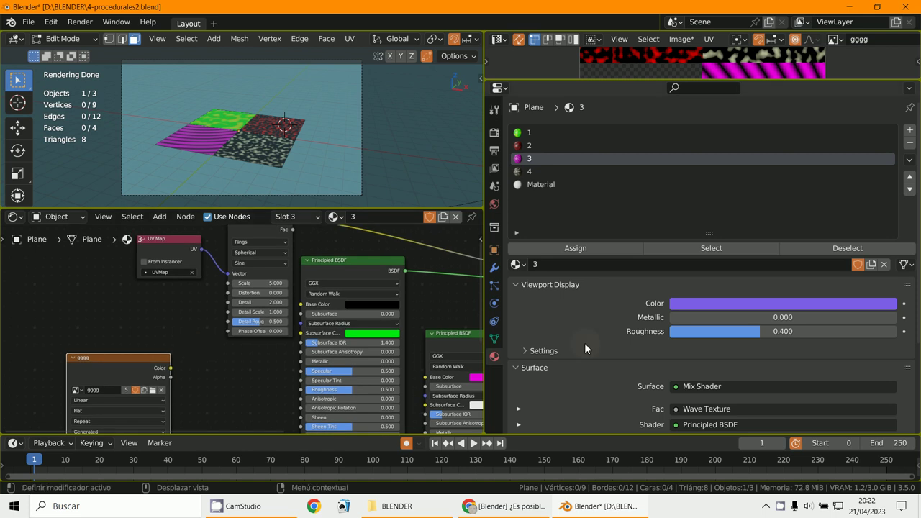
Move the gggg texture node slightly down in material 4 and make the slot named Material active.
left_click(537, 171)
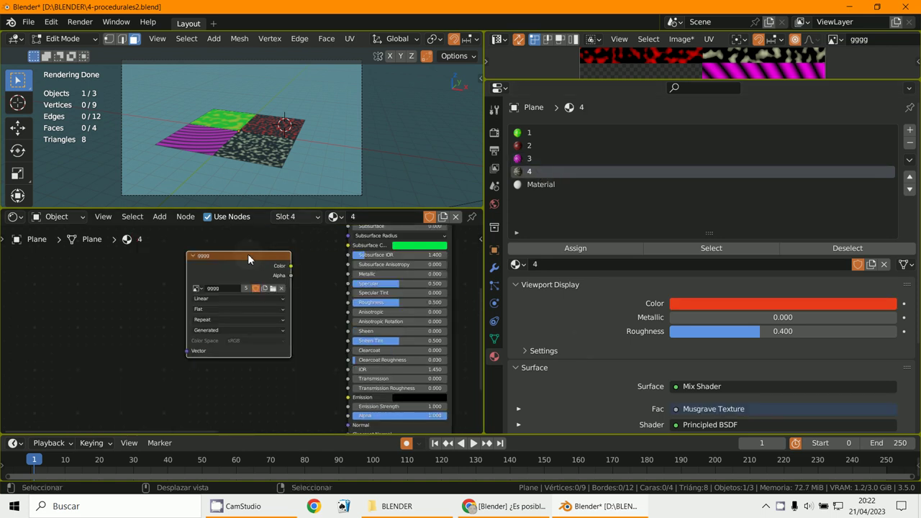
left_click_drag(247, 253, 246, 295)
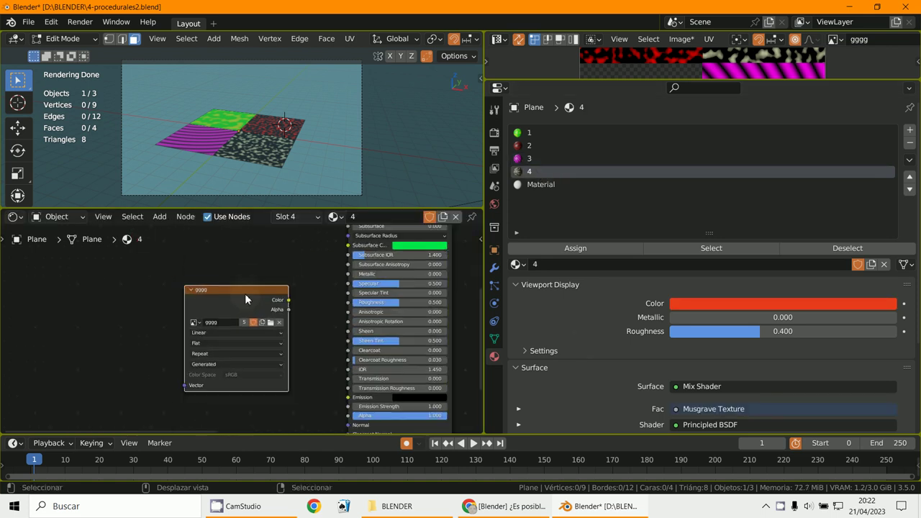
scroll(244, 293, "down", 1)
left_click(542, 186)
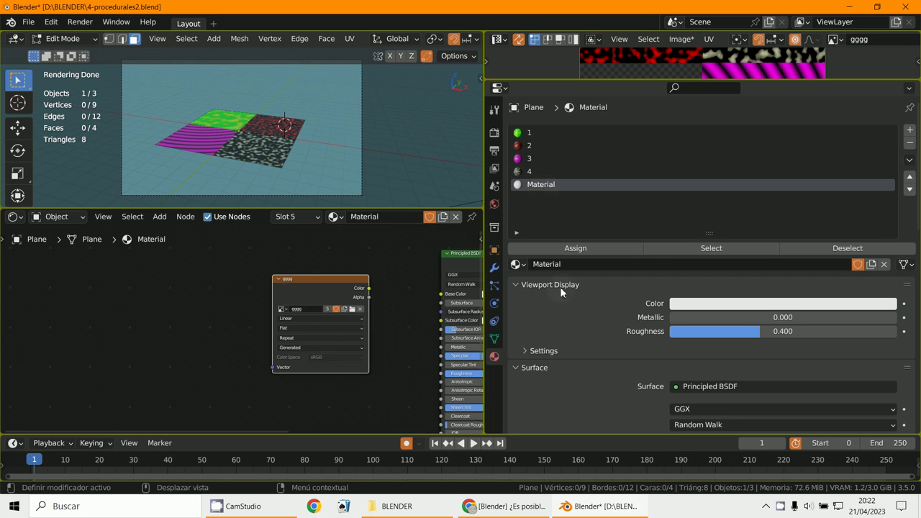
Run the Diffuse color-only bake into the gggg image again in the render settings.
left_click(493, 132)
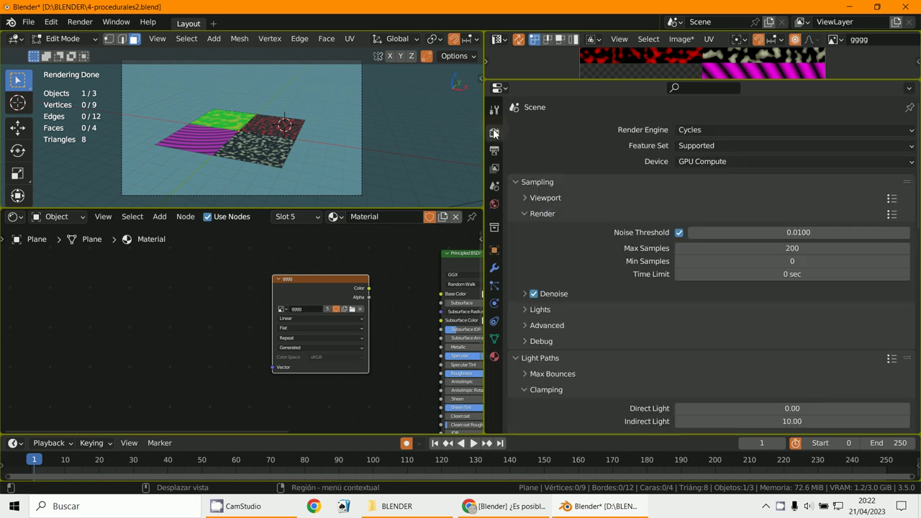
scroll(584, 358, "down", 10)
scroll(584, 358, "down", 10)
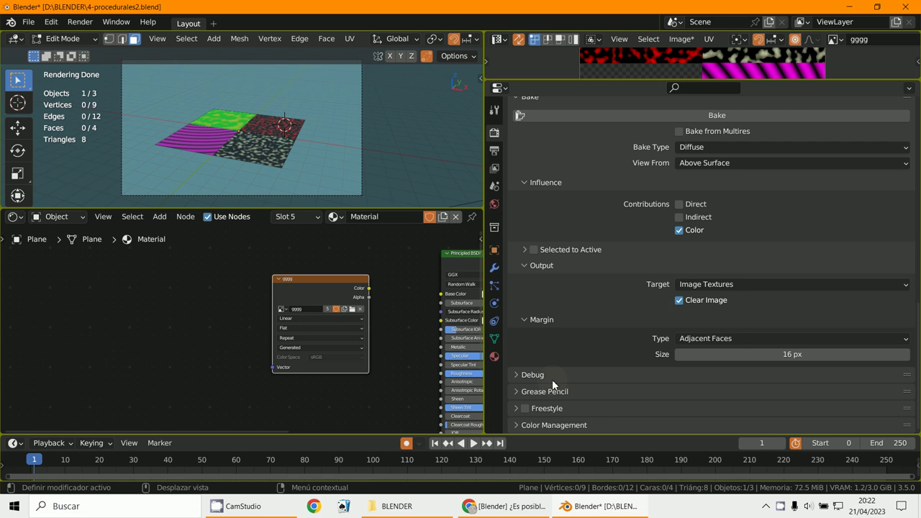
scroll(584, 324, "up", 5)
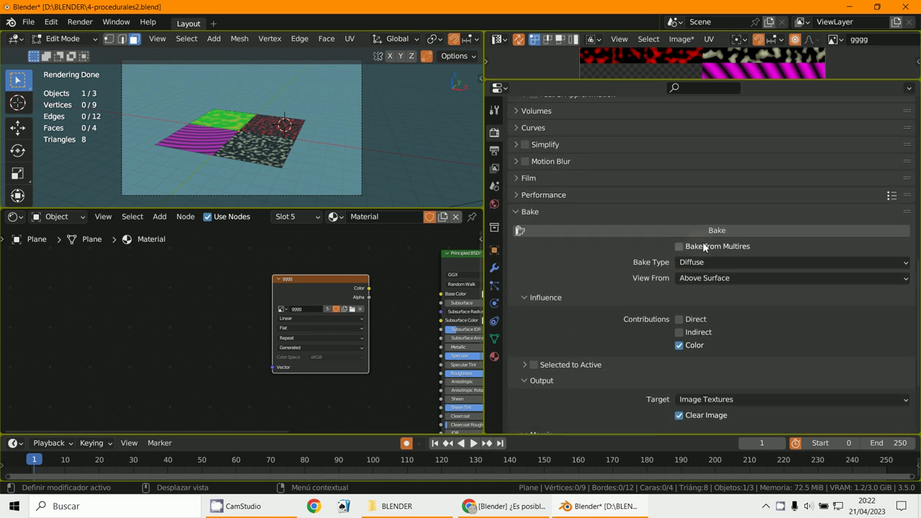
left_click(709, 230)
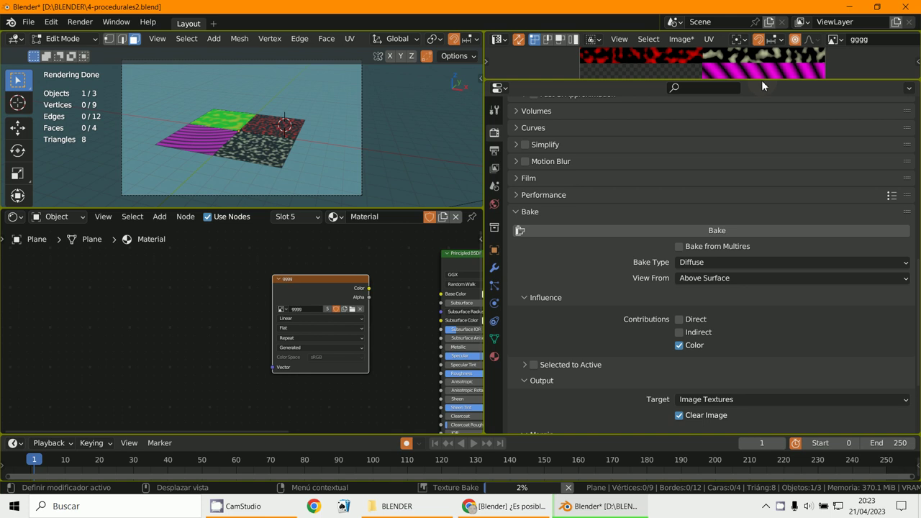
Enlarge the UV Editor to examine all four quadrants of the baked gggg image, and shrink the editor again.
left_click_drag(761, 80, 784, 320)
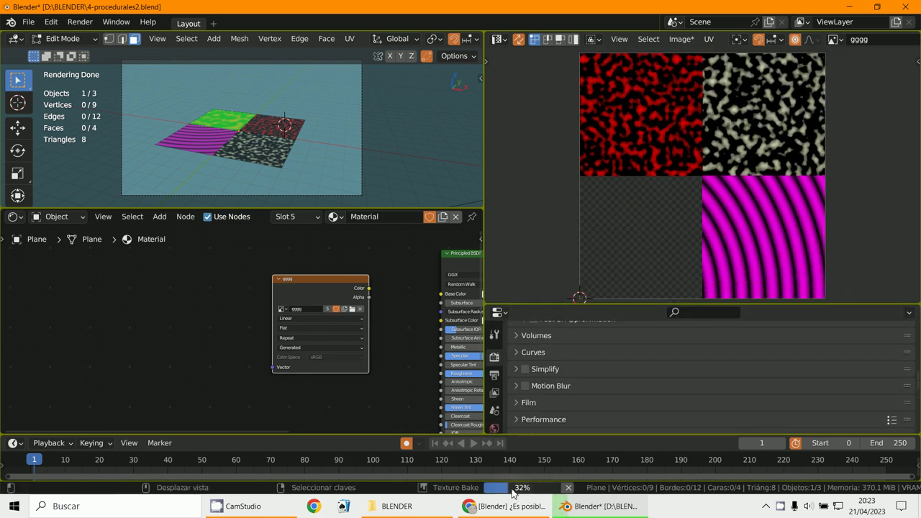
mouse_move(519, 493)
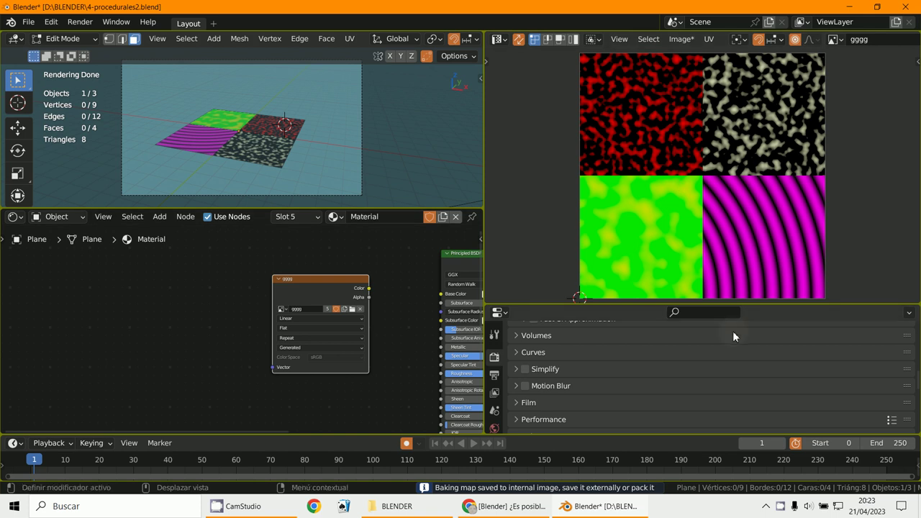
left_click_drag(722, 306, 722, 335)
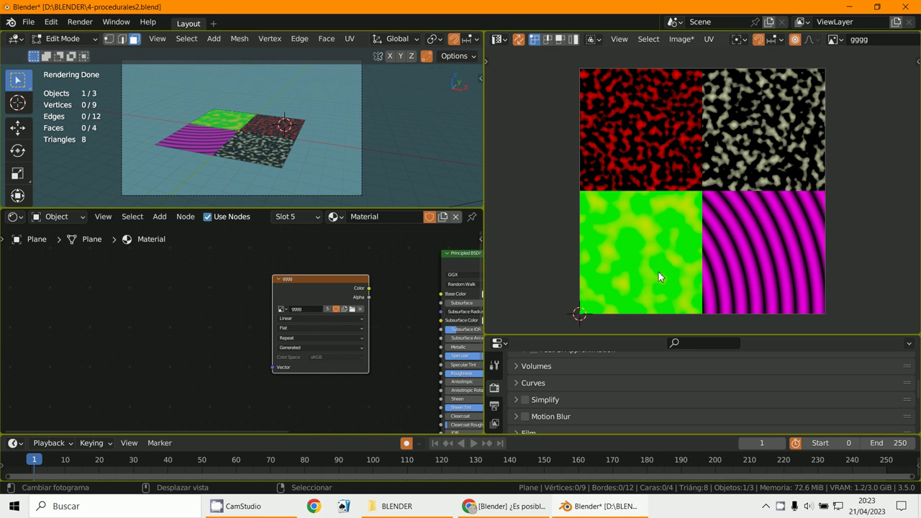
scroll(657, 270, "down", 3)
left_click_drag(645, 335, 651, 117)
scroll(672, 194, "up", 2)
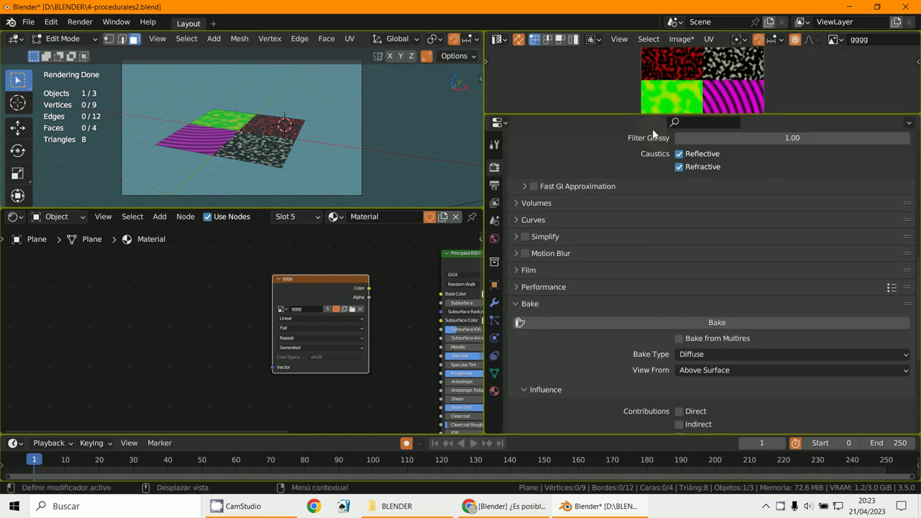
Save the baked image externally as ggg.png in D:\BLENDER\.
left_click(687, 41)
left_click(696, 151)
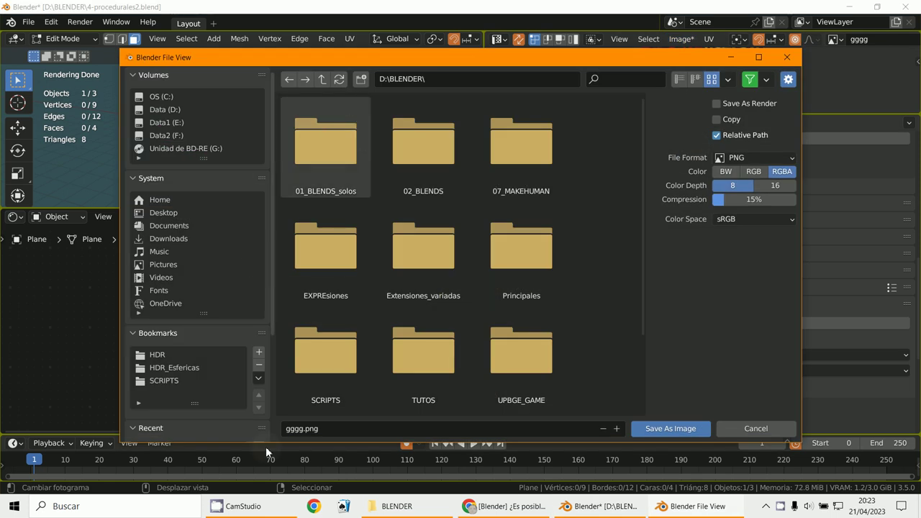
left_click(306, 429)
left_click(303, 428)
key("BackSpace")
key("Return")
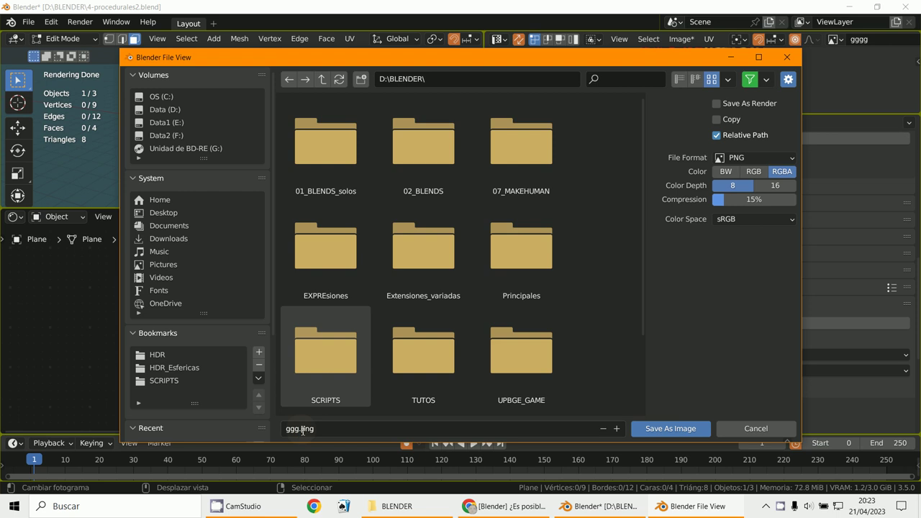
left_click(689, 429)
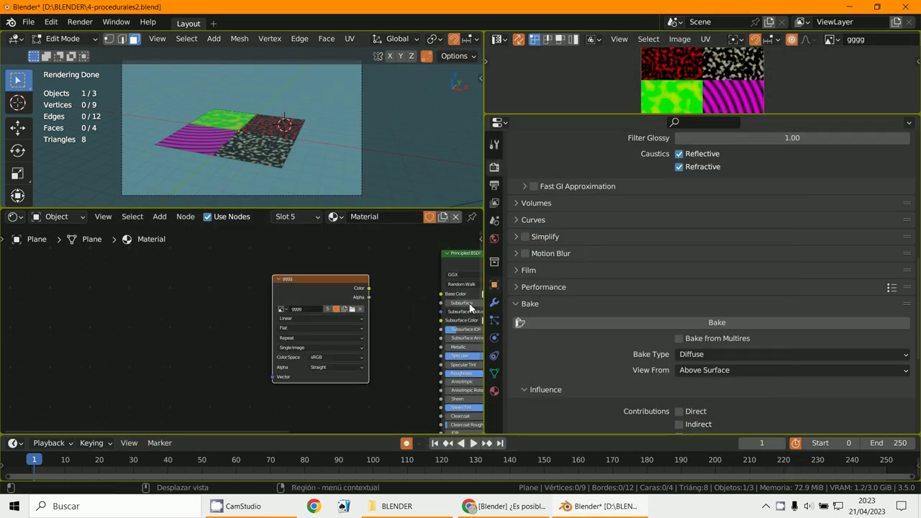
Display the plane's material slots, select material 1 and try to remove its slot.
left_click(494, 391)
scroll(602, 220, "up", 10)
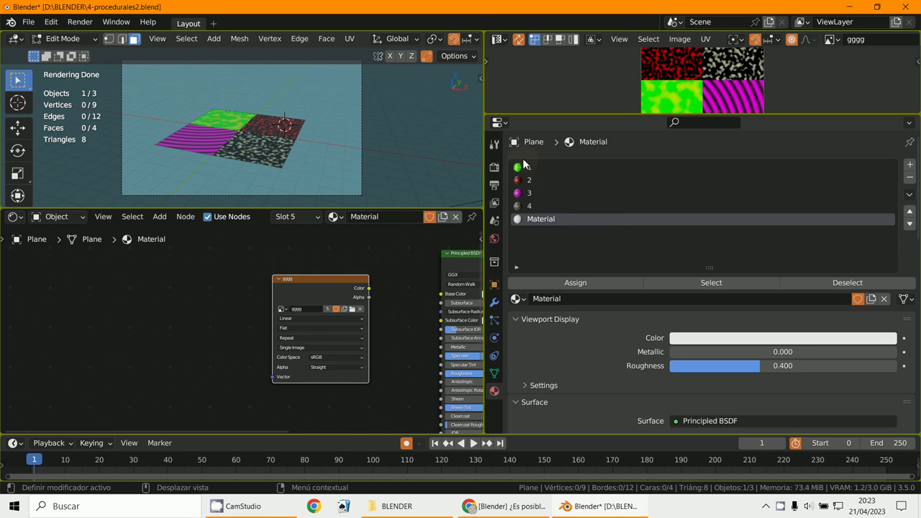
left_click(524, 167)
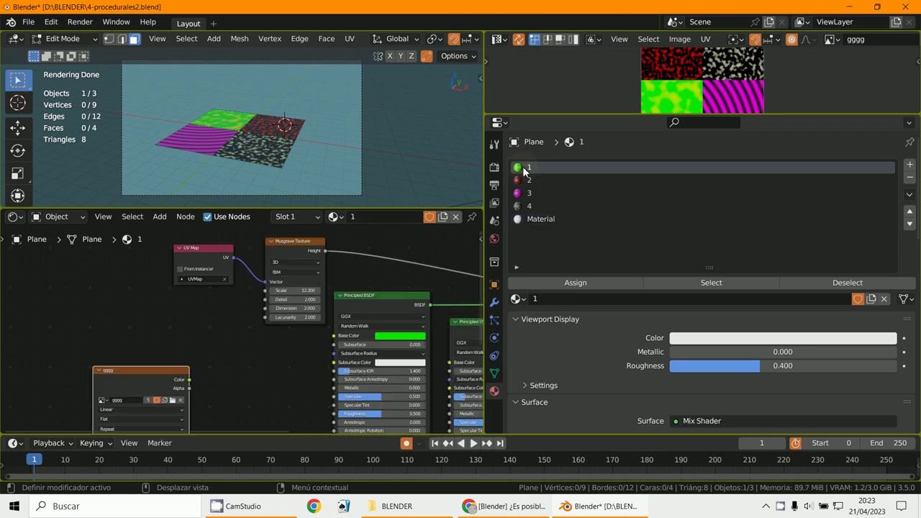
left_click(911, 178)
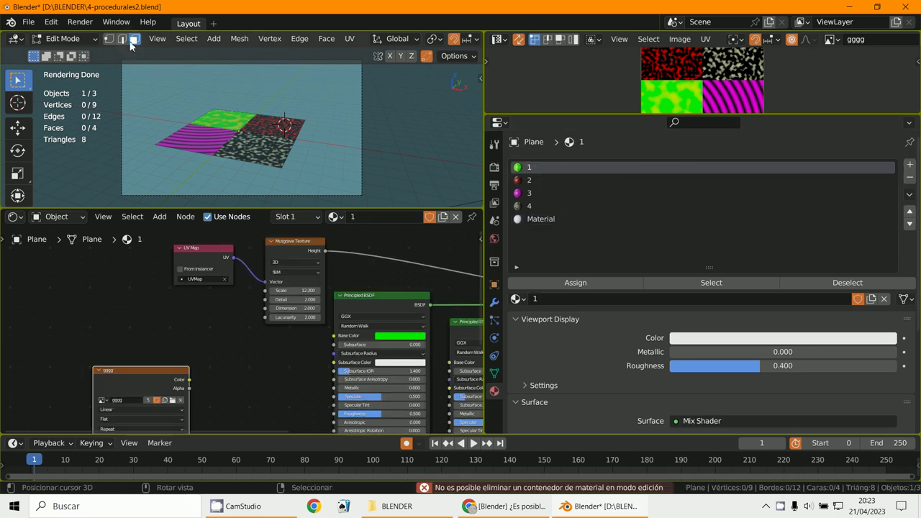
Return the plane to Object Mode and remove the slots of procedural materials 1, 2, 3 and 4.
left_click(54, 40)
left_click(58, 55)
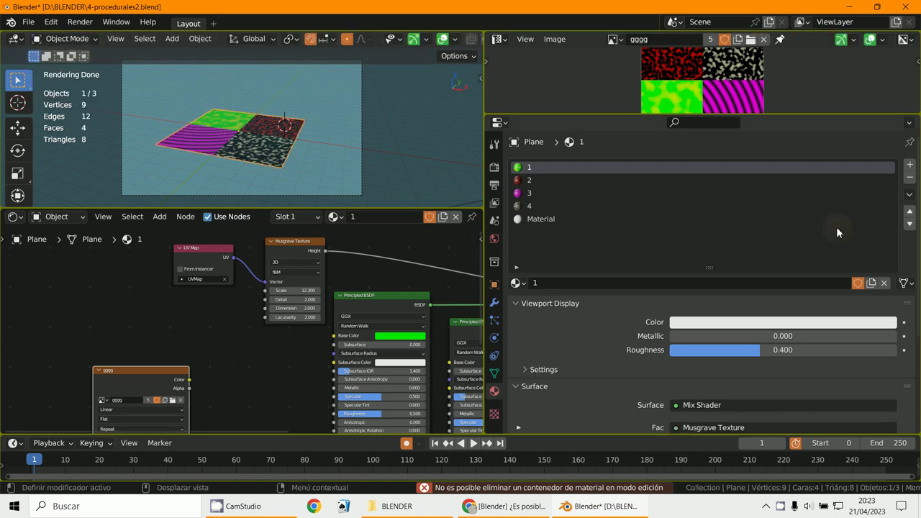
left_click(909, 178)
left_click(909, 178)
left_click(909, 178)
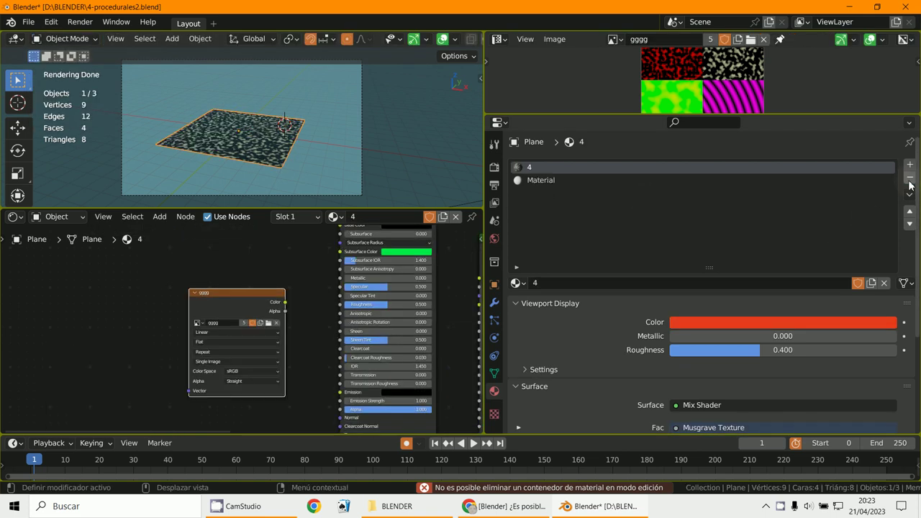
left_click(909, 178)
Link the gggg image node's Color output to the Principled BSDF's Base Color and shift the image node toward the shader.
middle_click_drag(323, 278, 234, 301)
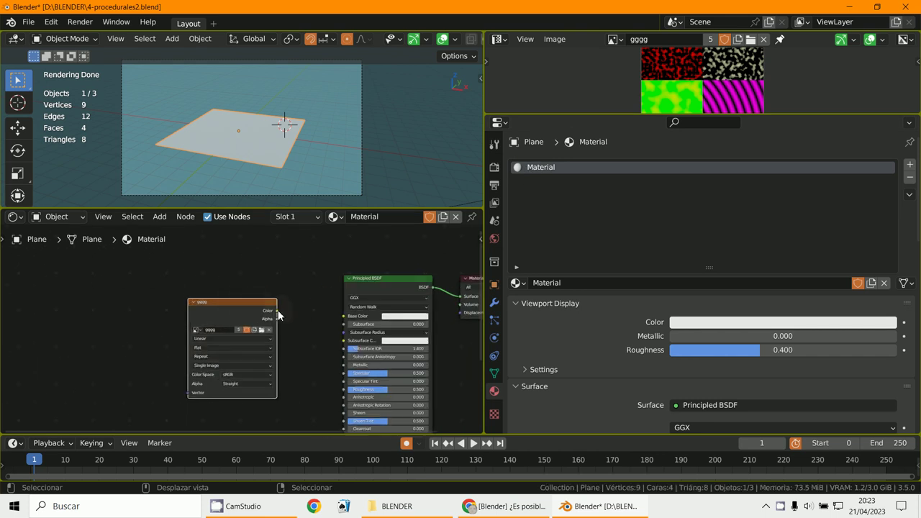
left_click_drag(277, 311, 344, 316)
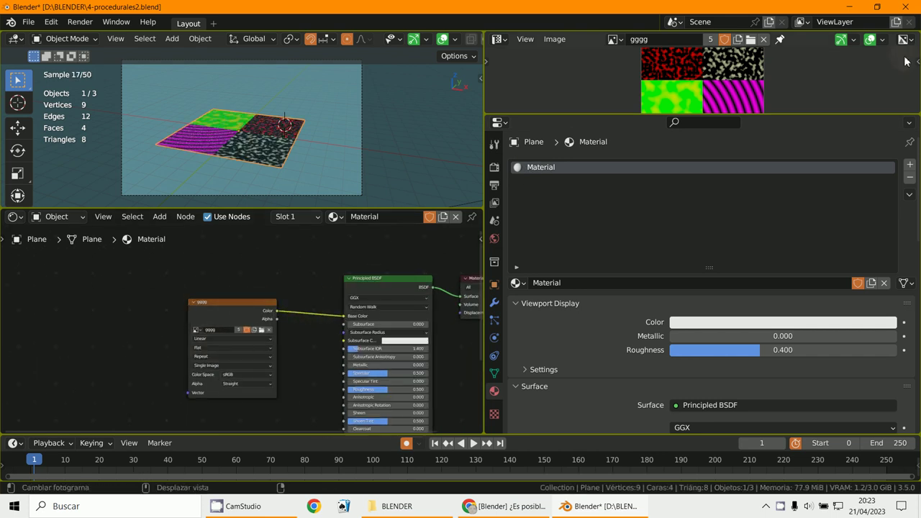
scroll(176, 383, "up", 2)
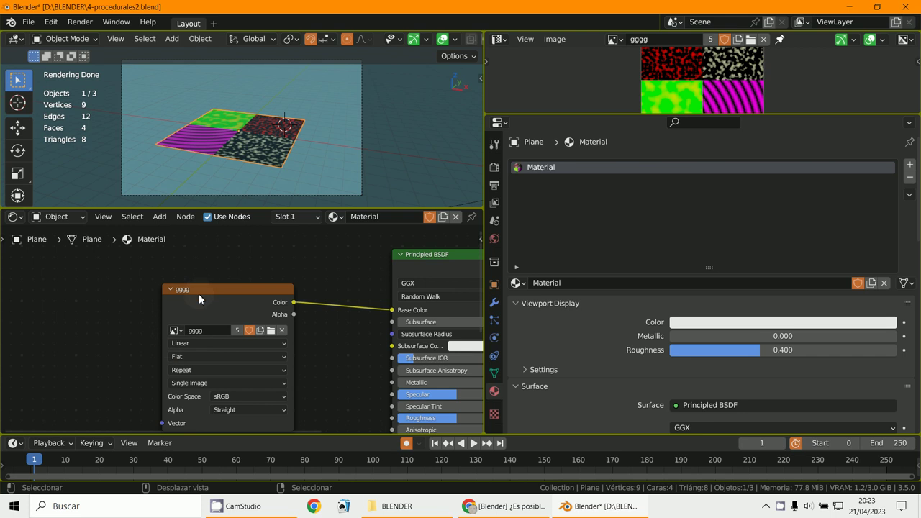
left_click_drag(199, 294, 219, 276)
Add a Texture Coordinate node beside the gggg image node and link its UV output to the image's Vector input.
left_click(159, 217)
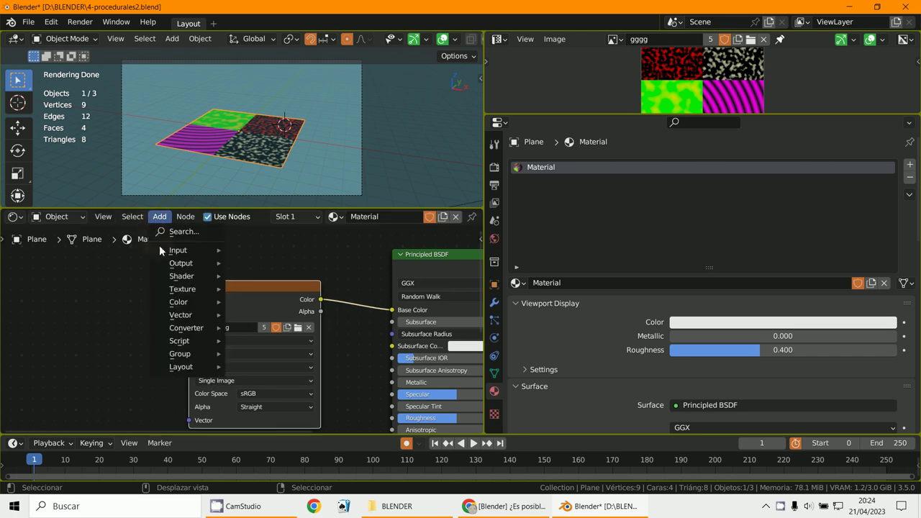
mouse_move(167, 250)
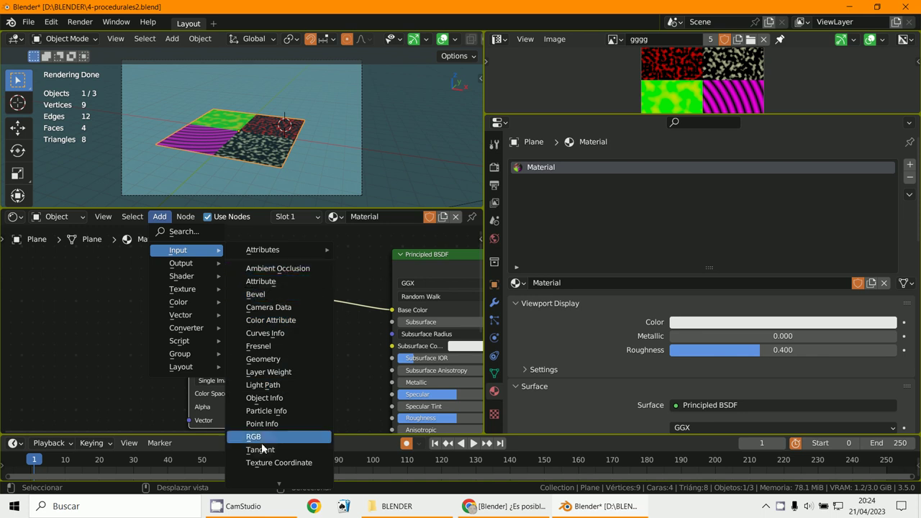
scroll(279, 464, "down", 1)
scroll(273, 432, "up", 1)
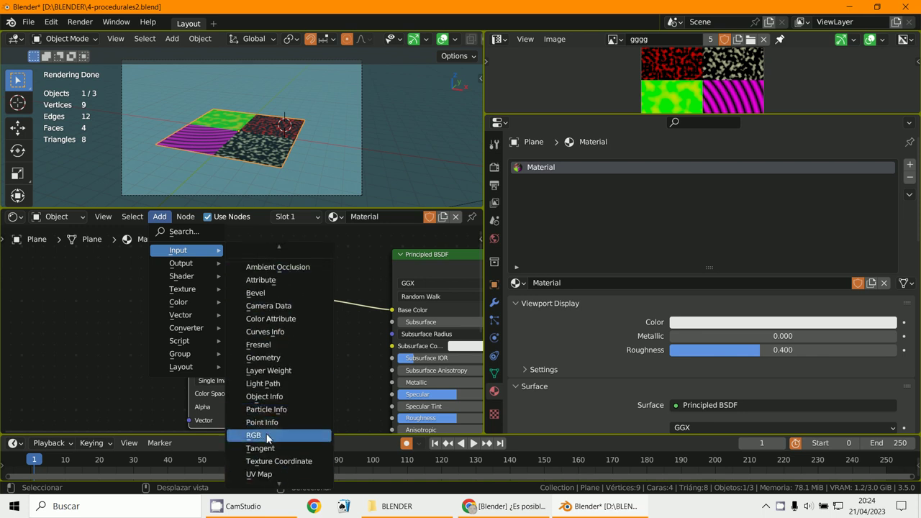
mouse_move(273, 484)
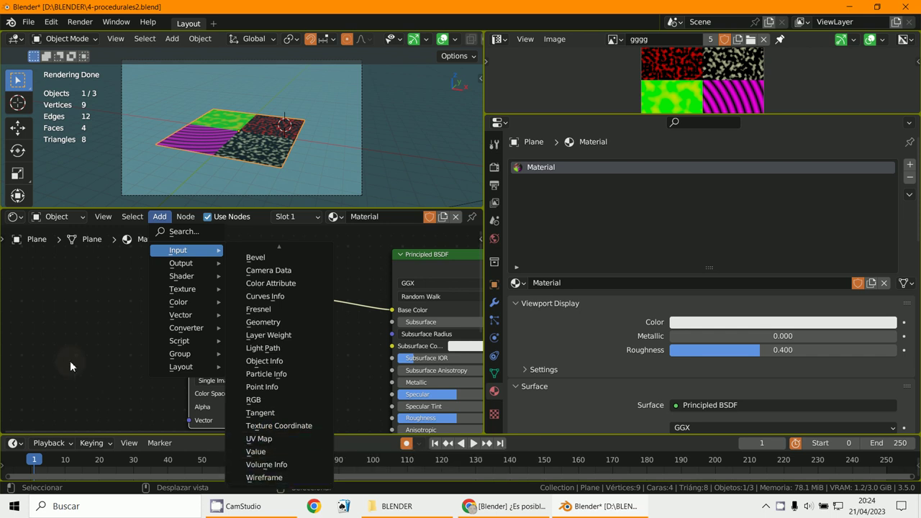
left_click(152, 216)
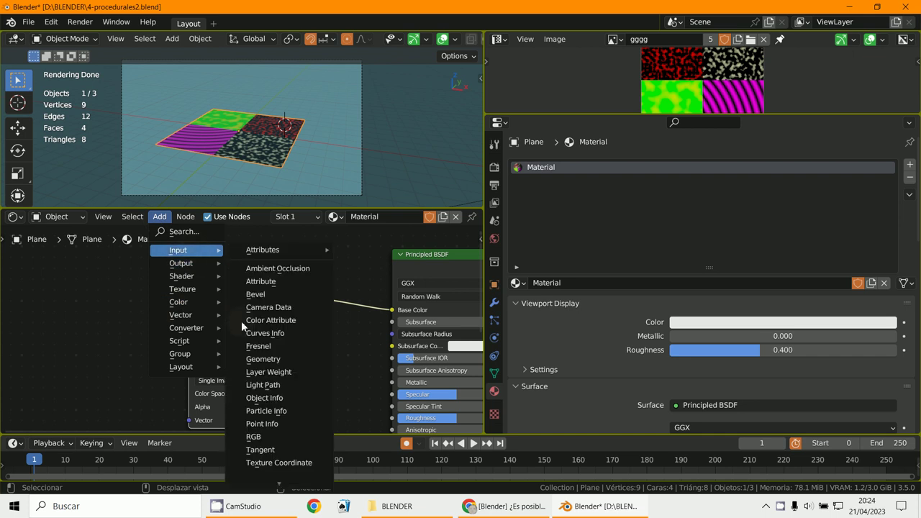
left_click(265, 460)
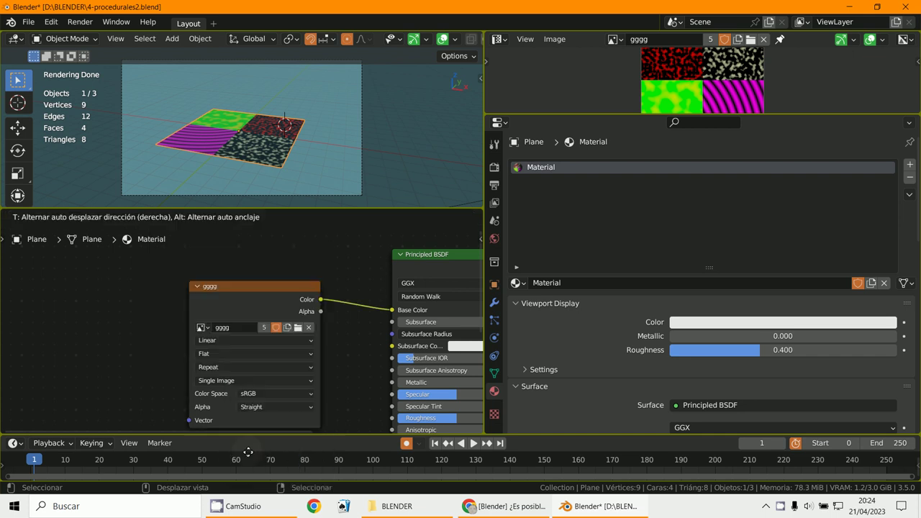
left_click(92, 373)
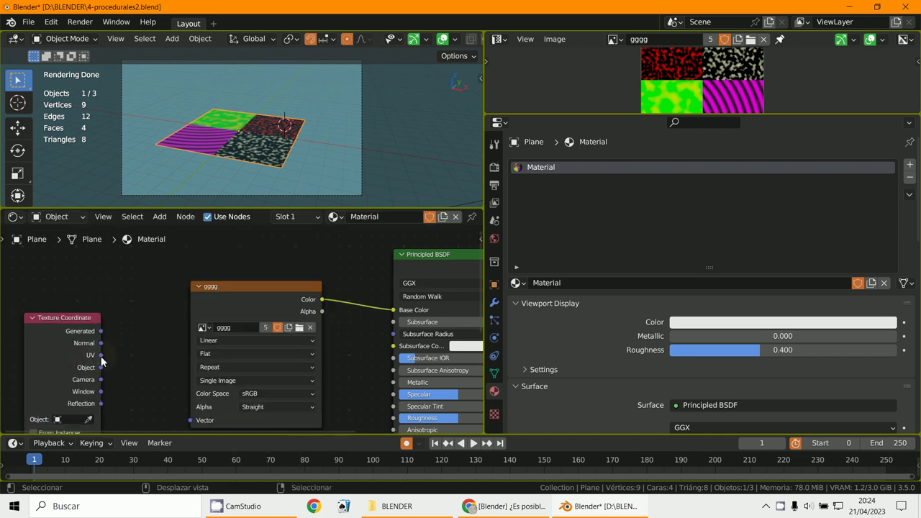
left_click_drag(101, 356, 193, 328)
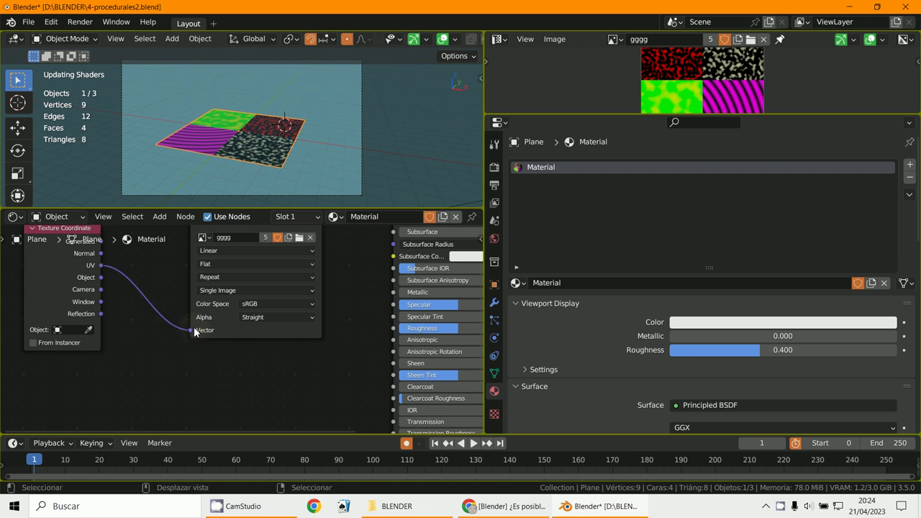
Enlarge the 3D viewport and the image editor to compare the textured plane with the baked gggg image.
left_click_drag(376, 208, 377, 390)
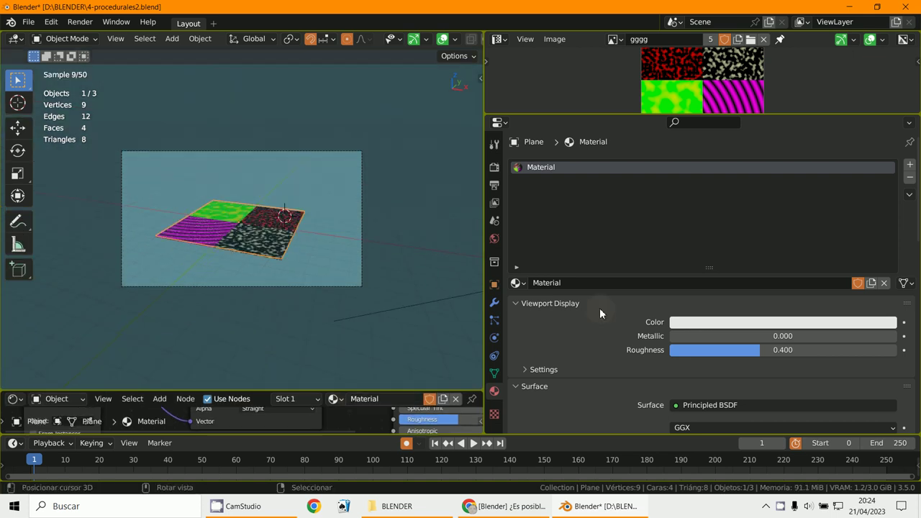
left_click_drag(625, 115, 633, 345)
scroll(740, 236, "up", 4)
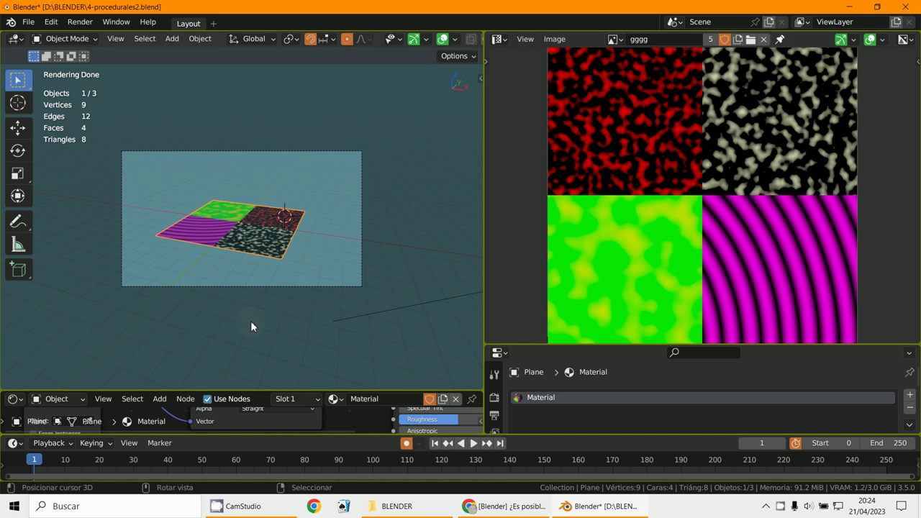
scroll(252, 317, "up", 2)
left_click(63, 38)
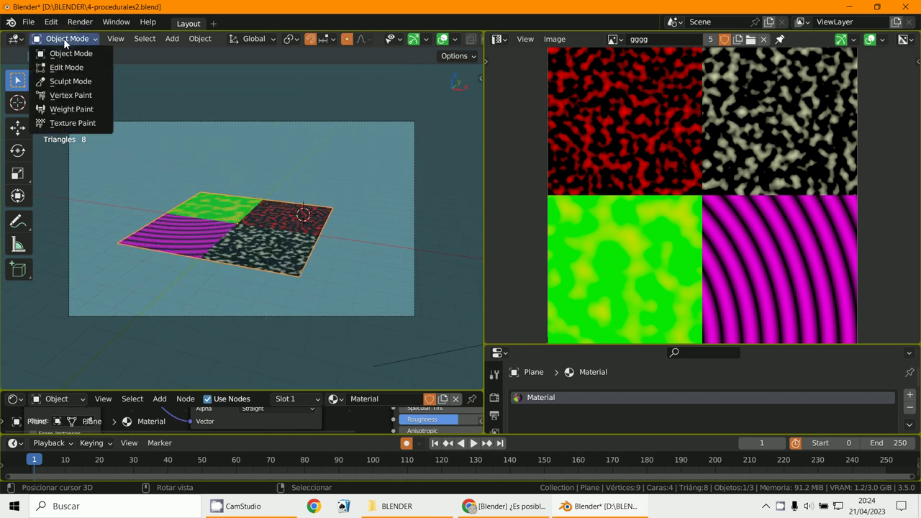
scroll(292, 288, "up", 3)
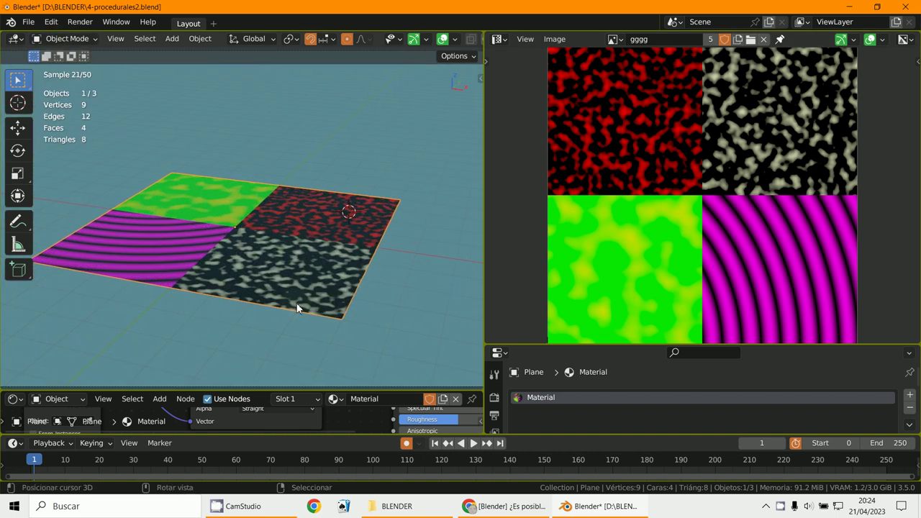
Render the camera view to check the baked texture, close the render window and inspect the plane in the viewport.
key("F12")
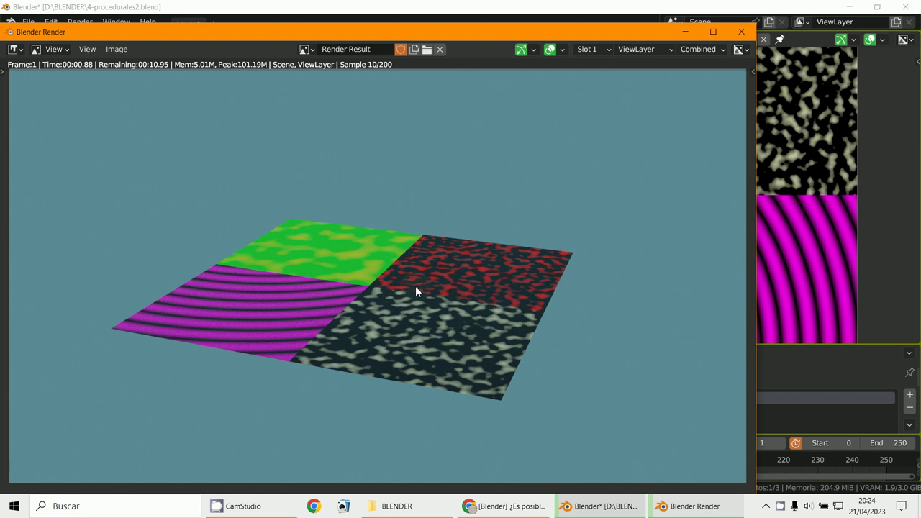
left_click(741, 32)
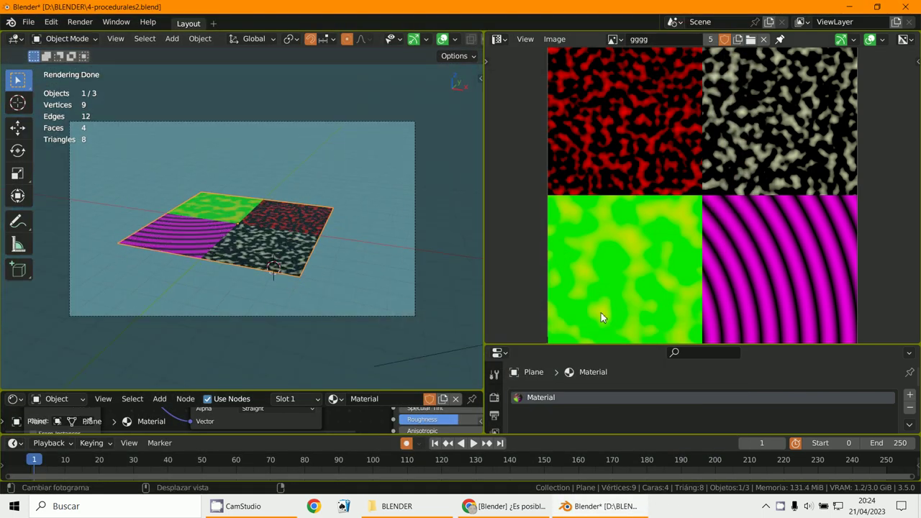
scroll(256, 331, "down", 5)
scroll(259, 337, "up", 4)
middle_click_drag(262, 341, 266, 342)
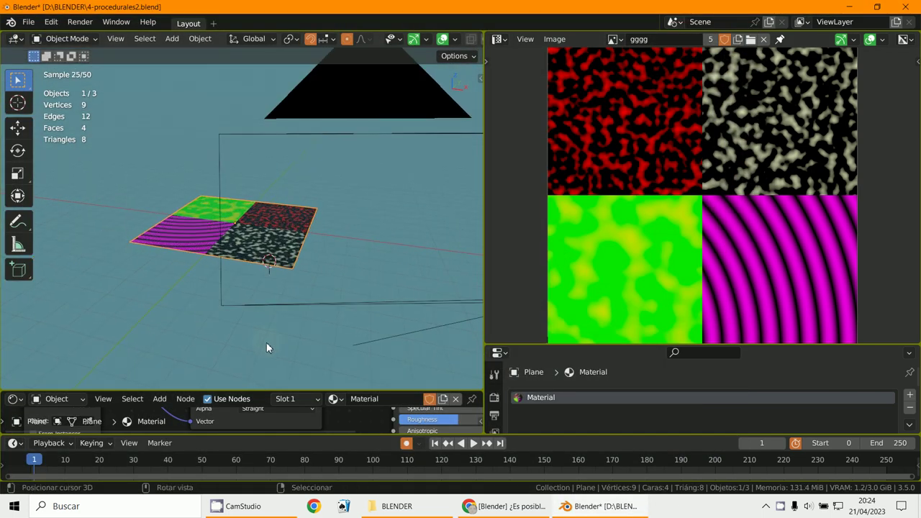
scroll(266, 341, "down", 4)
left_click(238, 507)
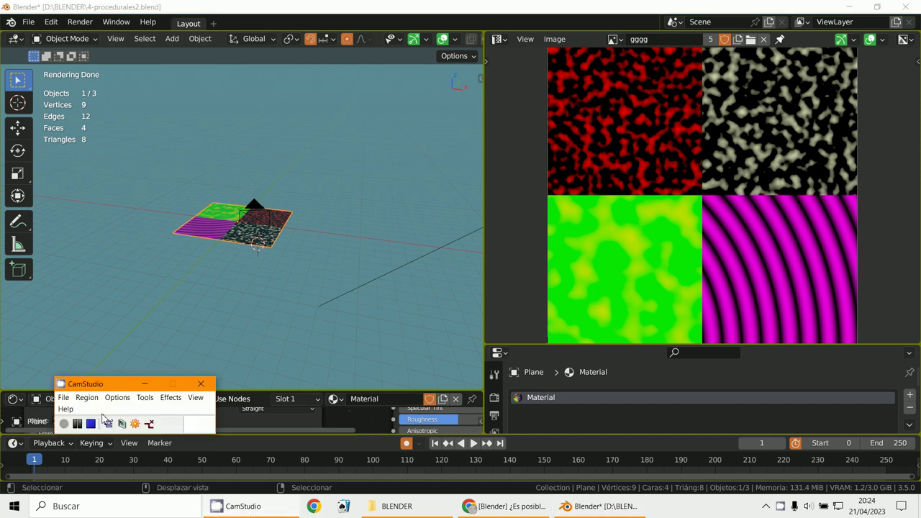